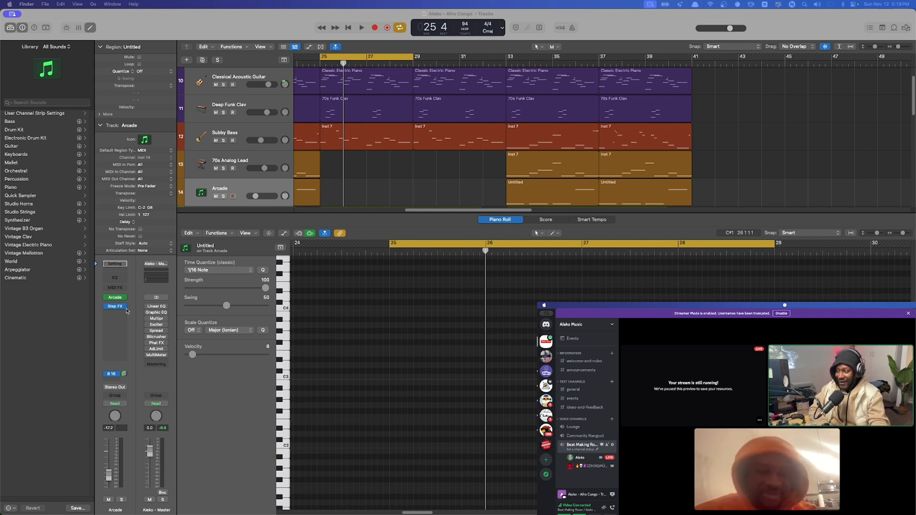
- View the Arcade track's instrument plug-in, close it, and look over the tracks in the arrangement
{"action": "left_click", "coordinate": [118, 298]}
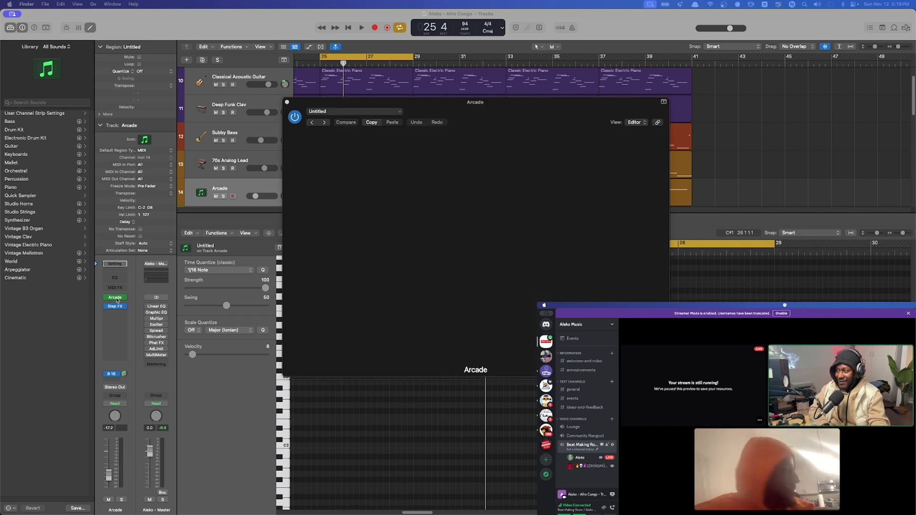
{"action": "left_click", "coordinate": [287, 103]}
{"action": "scroll", "coordinate": [438, 162], "scroll_direction": "up", "scroll_amount": 1}
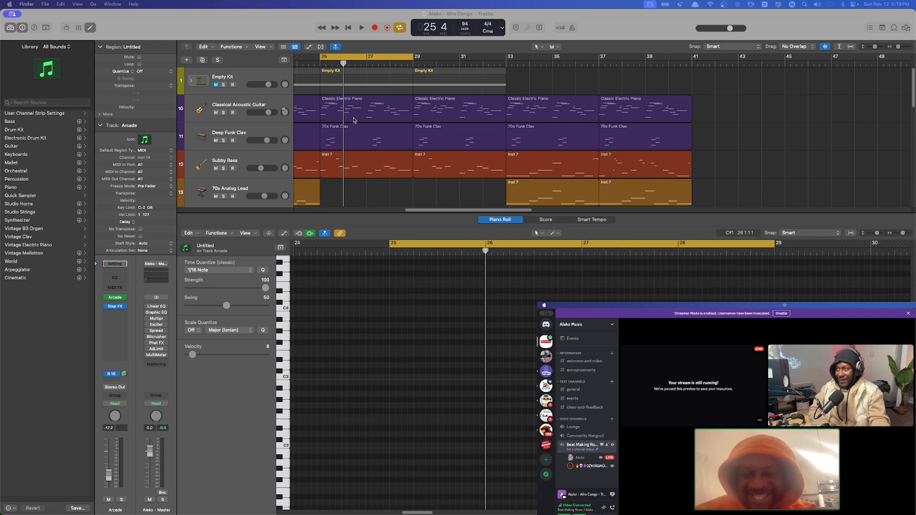
{"action": "scroll", "coordinate": [360, 155], "scroll_direction": "down", "scroll_amount": 10}
{"action": "scroll", "coordinate": [361, 155], "scroll_direction": "up", "scroll_amount": 10}
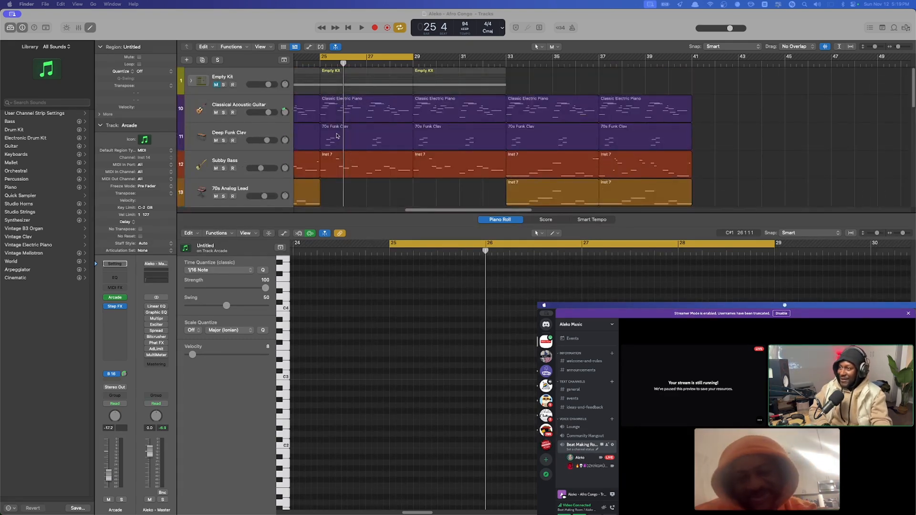
{"action": "scroll", "coordinate": [336, 137], "scroll_direction": "down", "scroll_amount": 10}
{"action": "scroll", "coordinate": [337, 137], "scroll_direction": "up", "scroll_amount": 10}
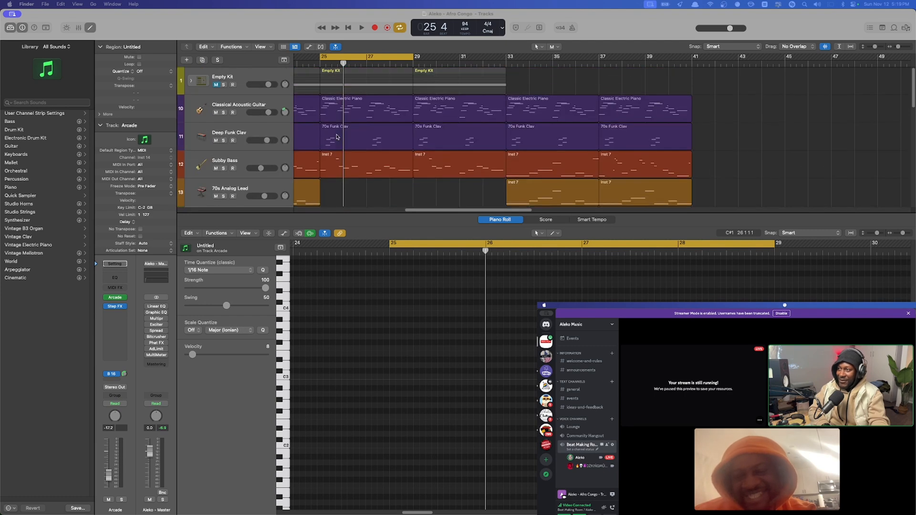
- Select the Classical Acoustic Guitar region at bar 25 and show the master channel's Adaptive Limiter clear of the track headers
{"action": "left_click", "coordinate": [267, 98]}
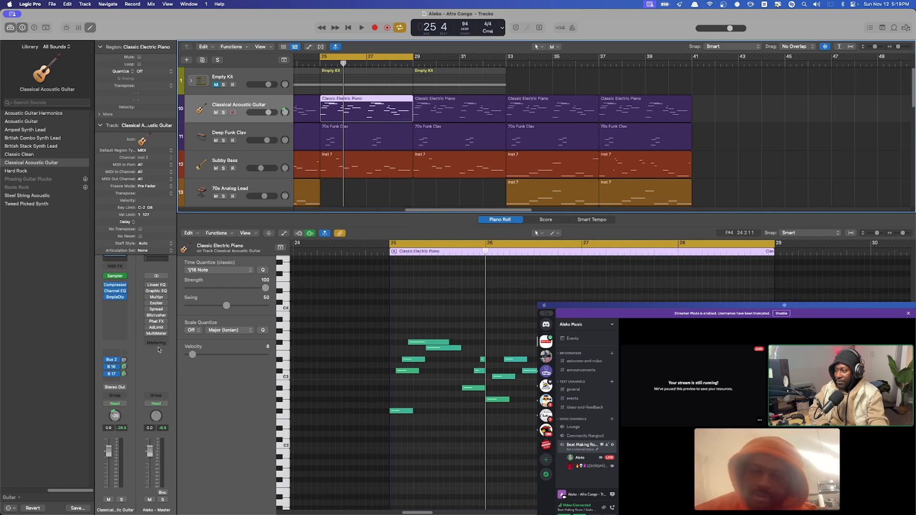
{"action": "left_click", "coordinate": [161, 329]}
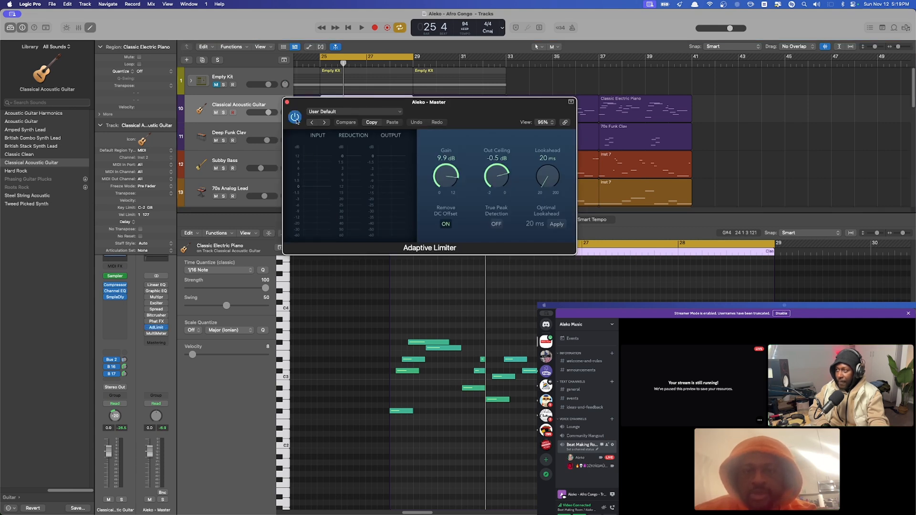
{"action": "left_click_drag", "start_coordinate": [397, 102], "coordinate": [615, 88]}
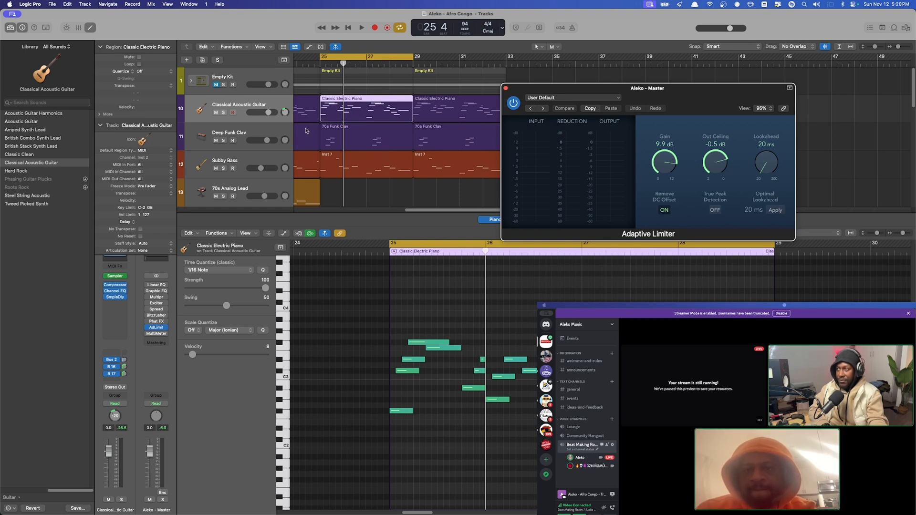
- Solo the Classical Acoustic Guitar track and play the cycled section to hear it alone
{"action": "left_click", "coordinate": [223, 113]}
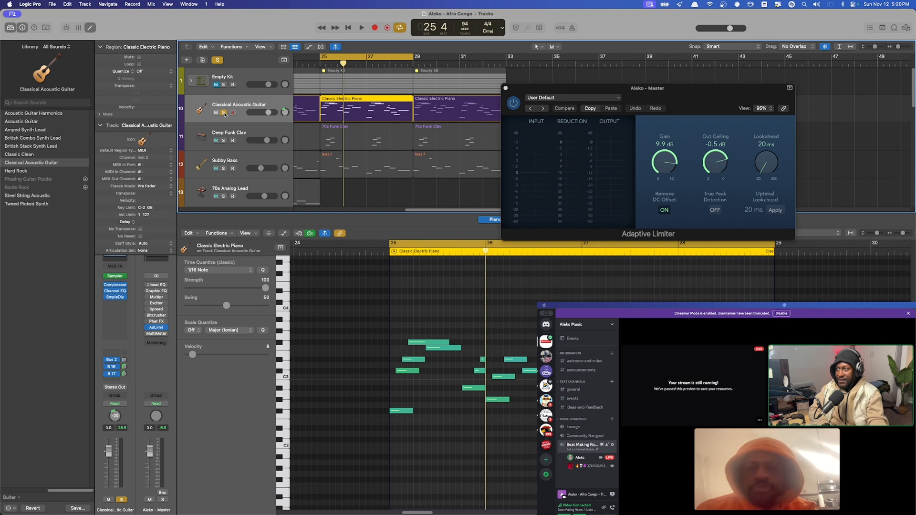
{"action": "key", "text": "space"}
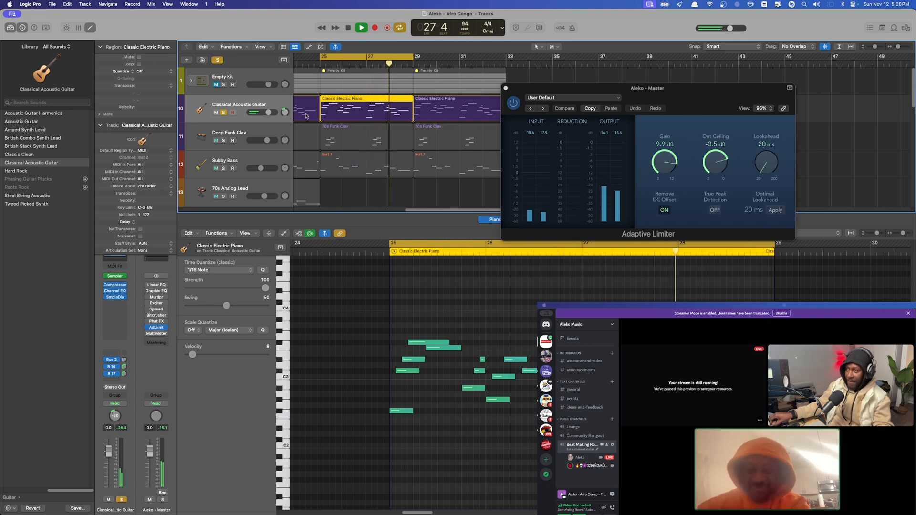
{"action": "key", "text": "space"}
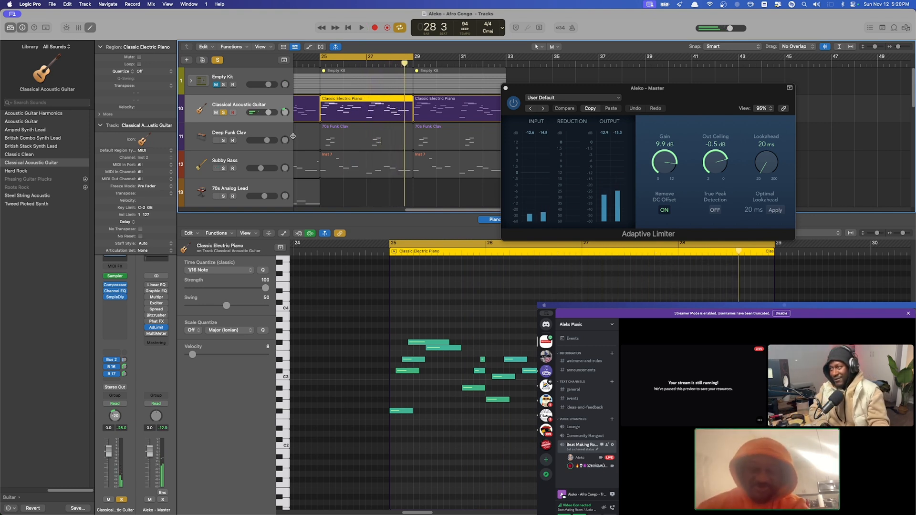
- Show the Classical Acoustic Guitar track's Sampler instrument and place its window clear of the track list
{"action": "left_click", "coordinate": [118, 278]}
{"action": "left_click", "coordinate": [117, 278]}
{"action": "left_click", "coordinate": [117, 278]}
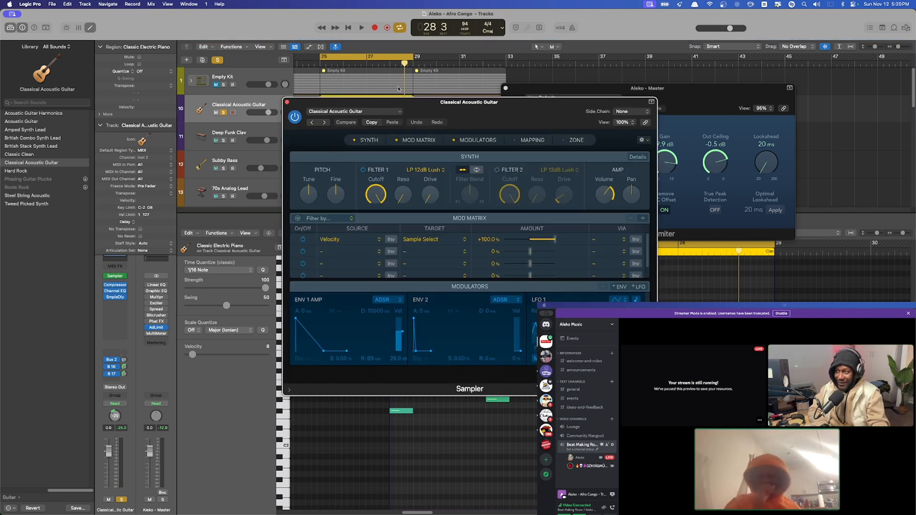
{"action": "left_click_drag", "start_coordinate": [416, 106], "coordinate": [652, 56]}
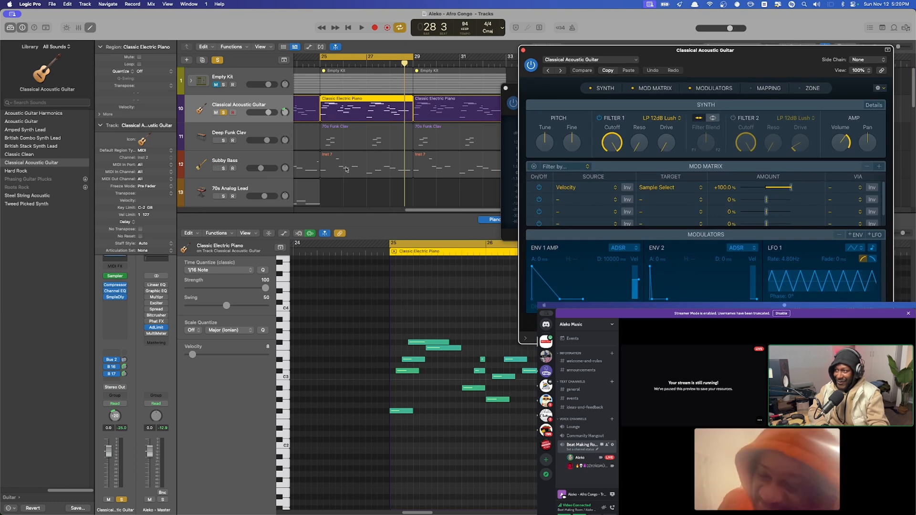
- Solo the Deep Funk Clav track as well and show its Vintage Clav instrument clear of the tracks
{"action": "left_click", "coordinate": [223, 133]}
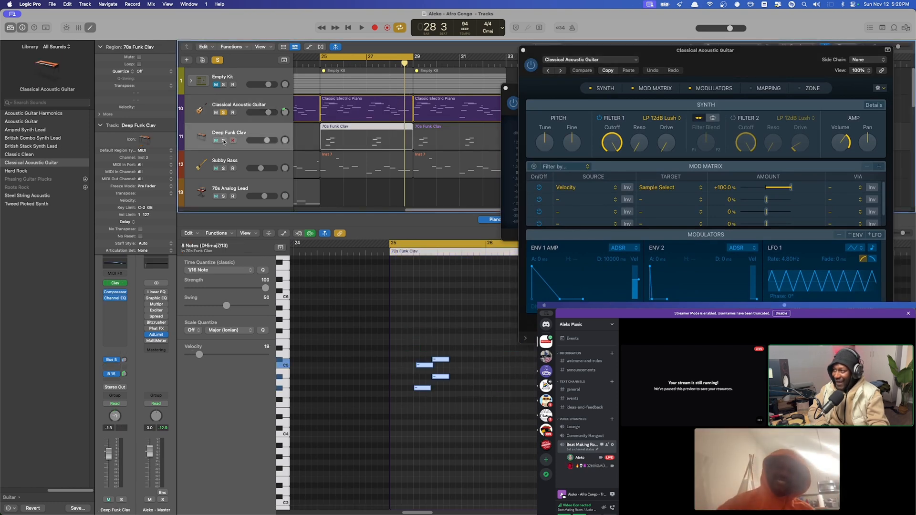
{"action": "left_click", "coordinate": [223, 141]}
{"action": "left_click", "coordinate": [115, 284]}
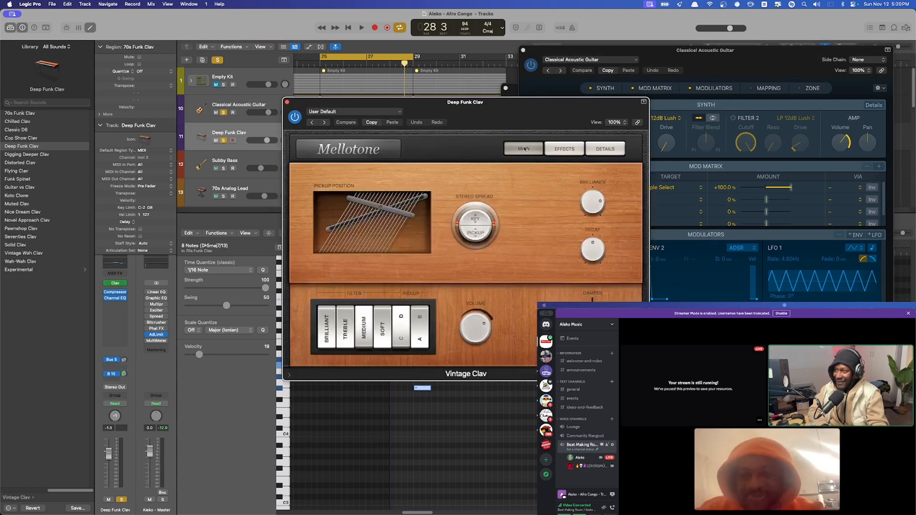
{"action": "left_click_drag", "start_coordinate": [459, 106], "coordinate": [717, 23]}
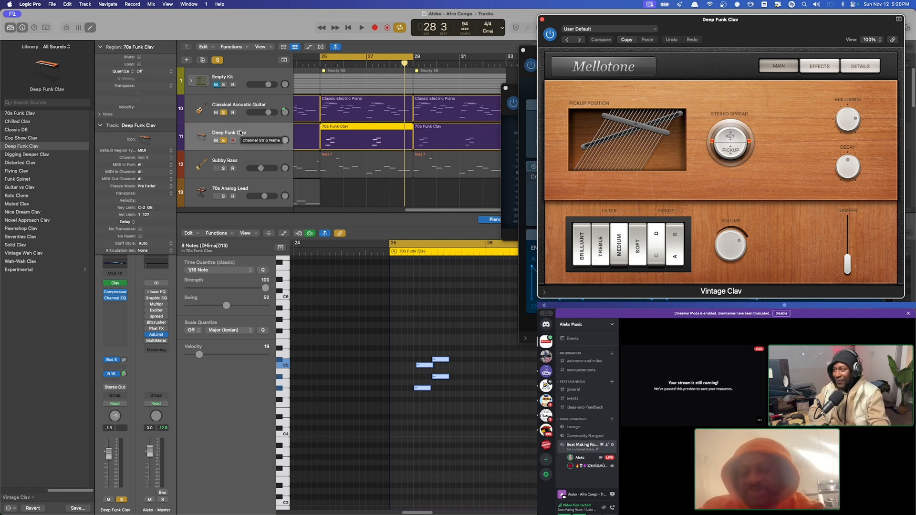
- Listen to the soloed guitar and clav together, closing the Vintage Clav and Sampler windows, and stop playback
{"action": "key", "text": "space"}
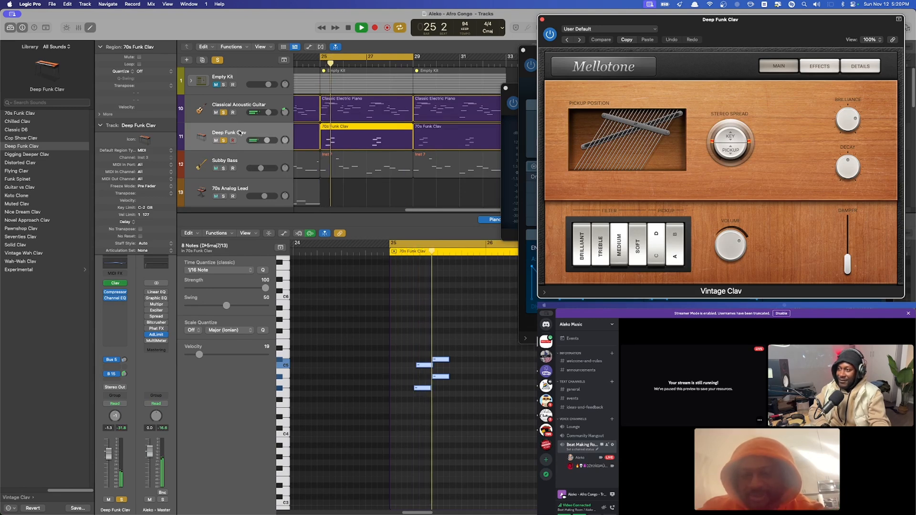
{"action": "left_click", "coordinate": [542, 19]}
{"action": "left_click", "coordinate": [523, 51]}
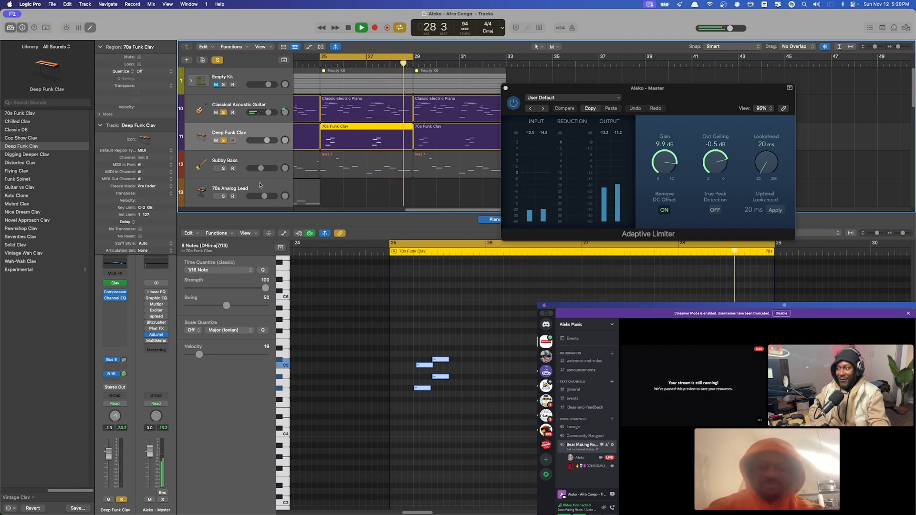
{"action": "key", "text": "space"}
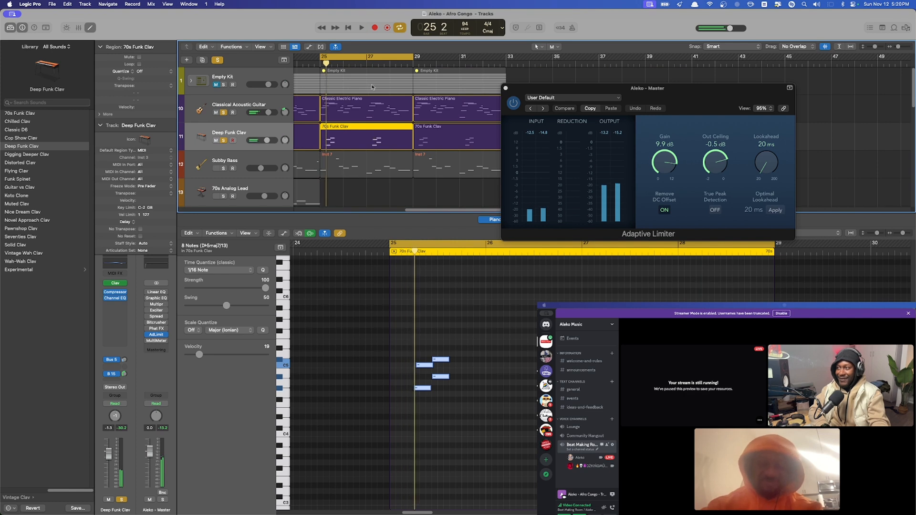
- Move the cycle range to bars 21 to 25, where the lead and Arcade regions also play
{"action": "left_click_drag", "start_coordinate": [422, 212], "coordinate": [390, 212]}
{"action": "left_click_drag", "start_coordinate": [501, 54], "coordinate": [410, 63]}
{"action": "scroll", "coordinate": [308, 173], "scroll_direction": "down", "scroll_amount": 3}
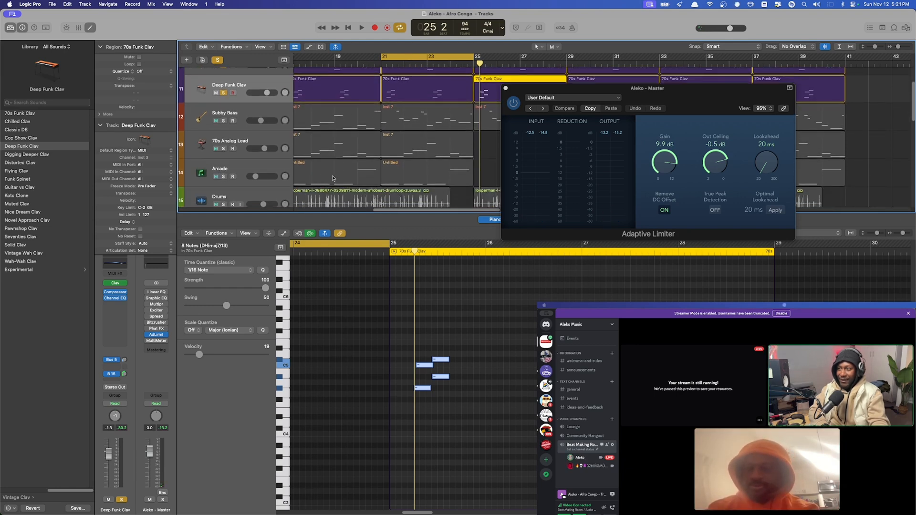
{"action": "scroll", "coordinate": [332, 178], "scroll_direction": "down", "scroll_amount": 1}
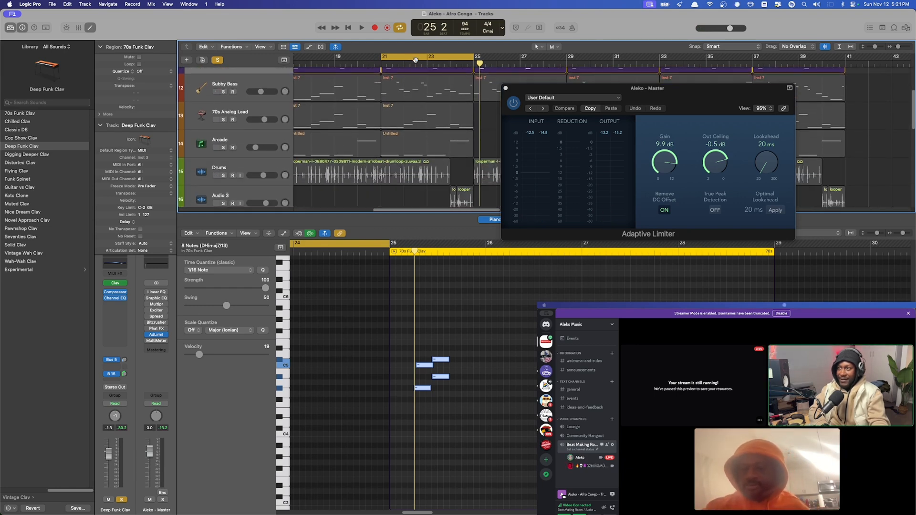
{"action": "scroll", "coordinate": [243, 108], "scroll_direction": "up", "scroll_amount": 3}
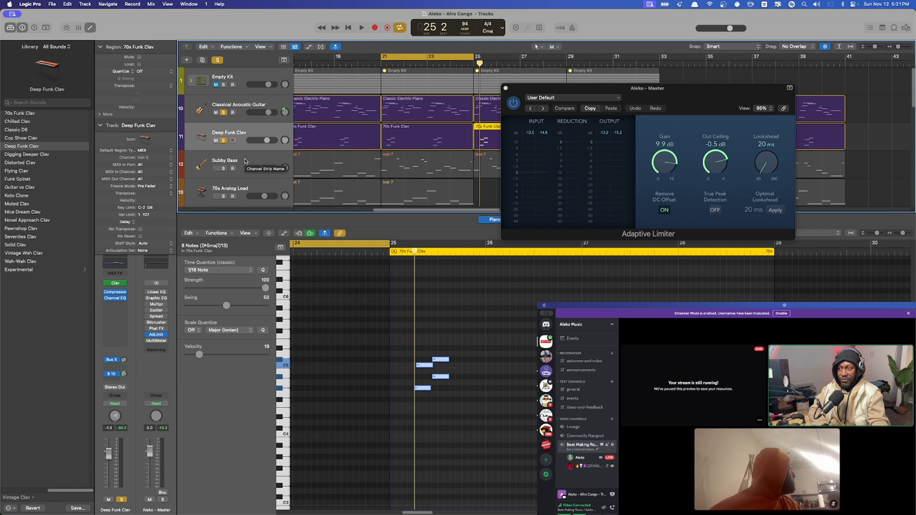
- Play the cycled section and add the 70s Analog Lead and Subby Bass tracks to the solo
{"action": "key", "text": "space"}
{"action": "scroll", "coordinate": [248, 161], "scroll_direction": "down", "scroll_amount": 1}
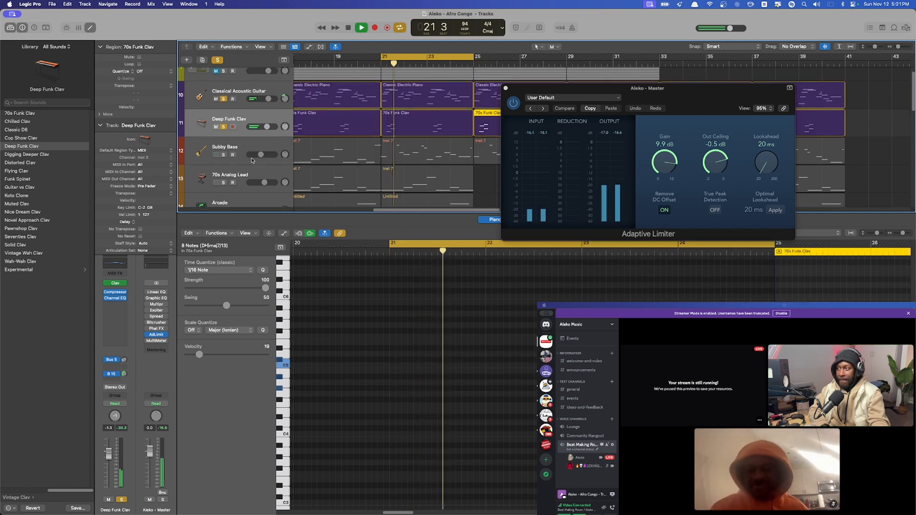
{"action": "left_click", "coordinate": [224, 184]}
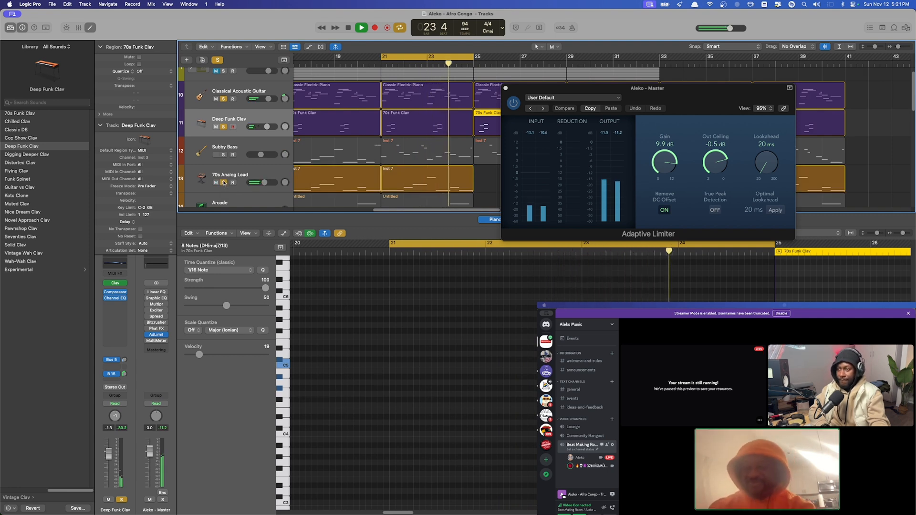
{"action": "scroll", "coordinate": [222, 162], "scroll_direction": "down", "scroll_amount": 2}
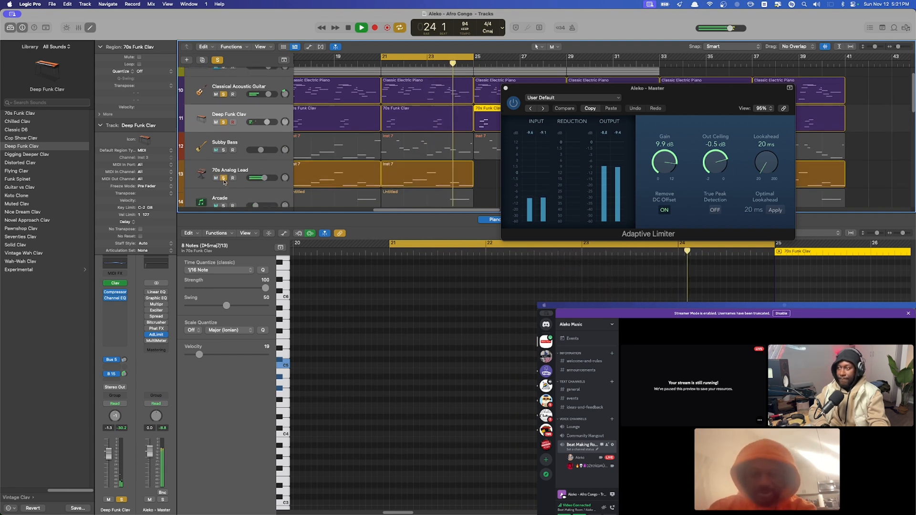
{"action": "left_click", "coordinate": [224, 146]}
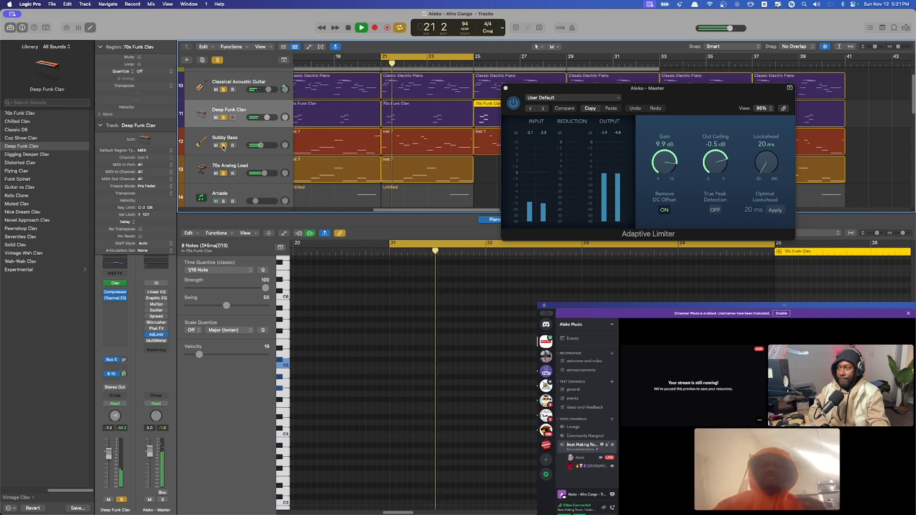
- Add the Arcade track to the soloed tracks while the loop plays
{"action": "scroll", "coordinate": [241, 161], "scroll_direction": "down", "scroll_amount": 4}
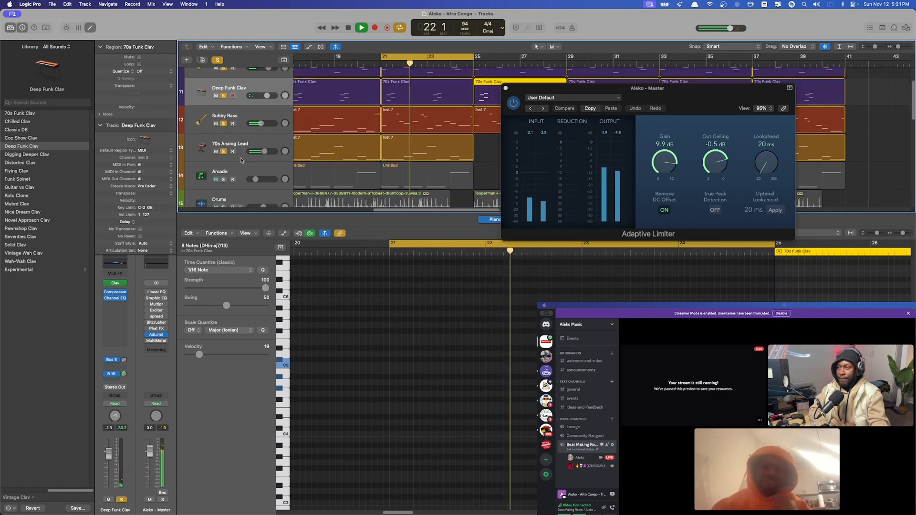
{"action": "scroll", "coordinate": [241, 161], "scroll_direction": "down", "scroll_amount": 3}
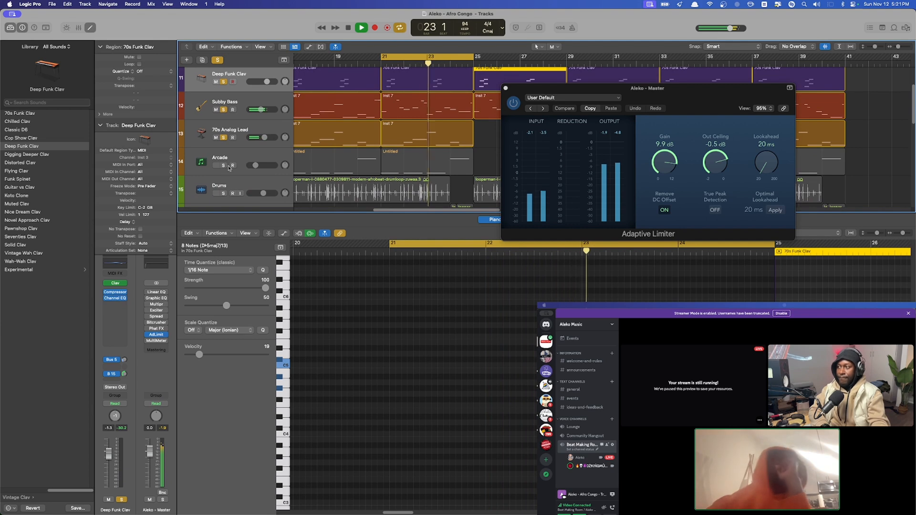
{"action": "scroll", "coordinate": [233, 158], "scroll_direction": "down", "scroll_amount": 3}
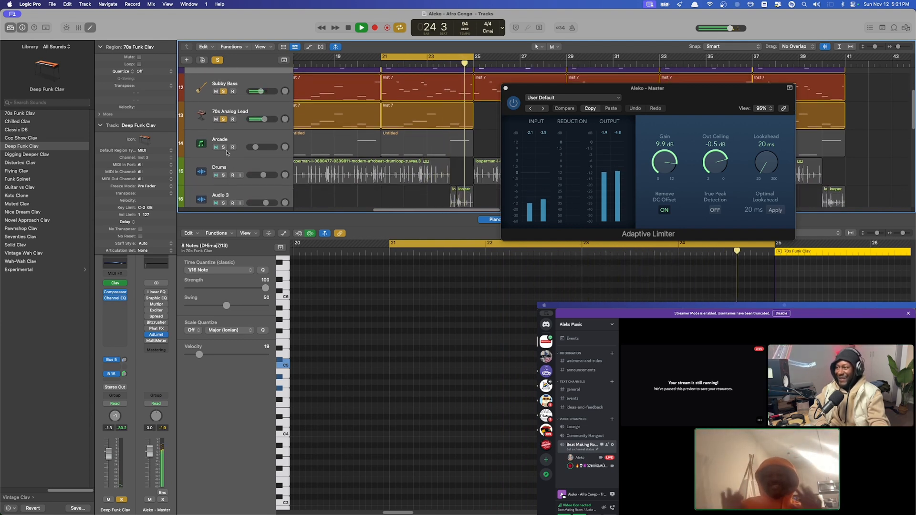
{"action": "left_click", "coordinate": [223, 148]}
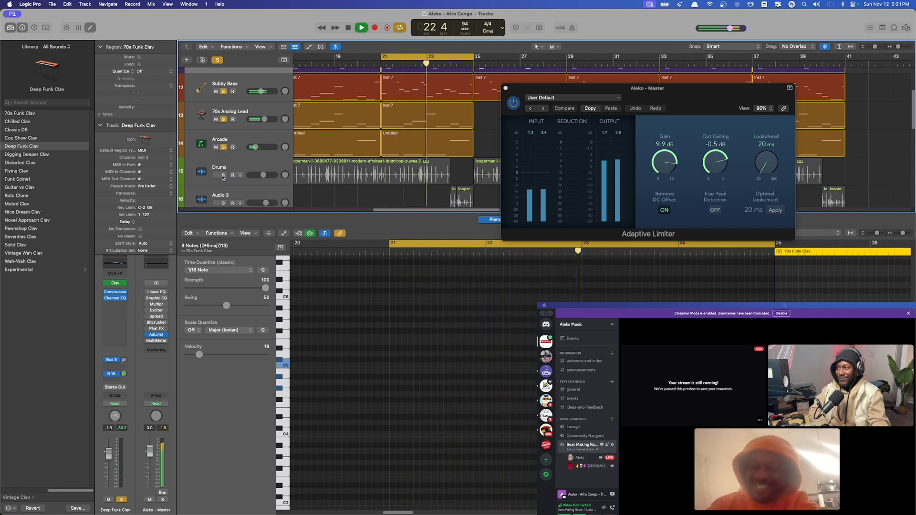
- Add the Audio 3 and Drums tracks to the soloed tracks during playback
{"action": "scroll", "coordinate": [228, 174], "scroll_direction": "down", "scroll_amount": 1}
{"action": "scroll", "coordinate": [227, 174], "scroll_direction": "down", "scroll_amount": 2}
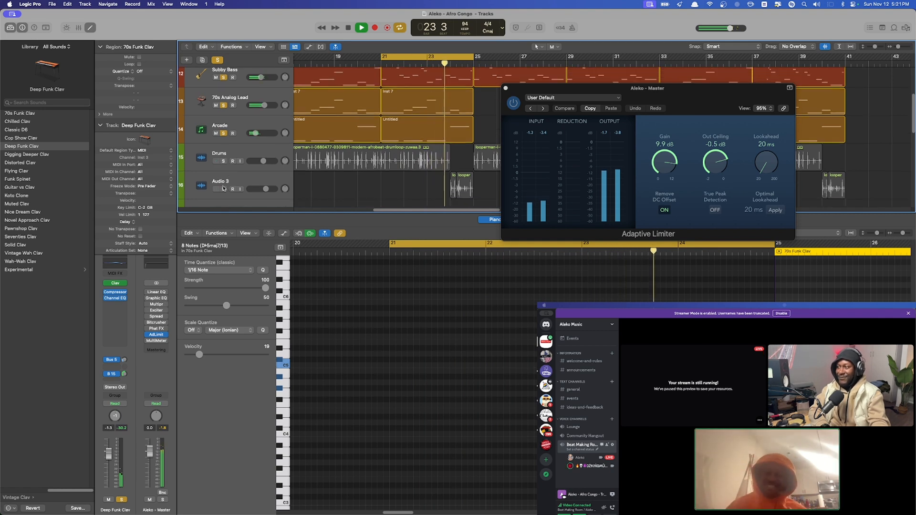
{"action": "left_click", "coordinate": [224, 189]}
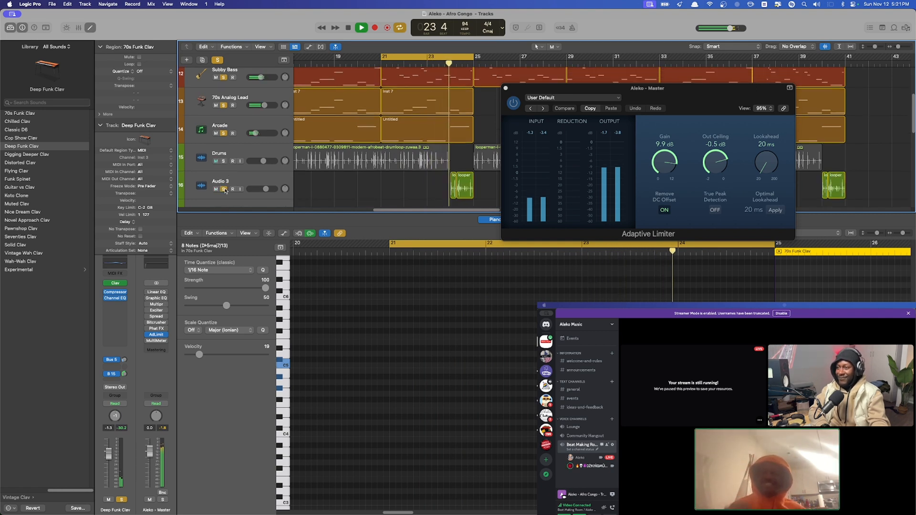
{"action": "left_click", "coordinate": [223, 161]}
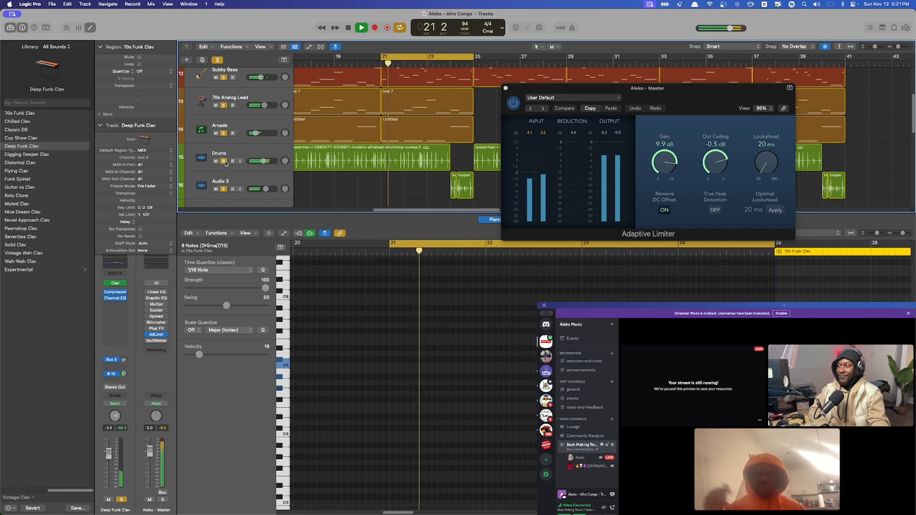
- Add the Ep - Indigenous Shaker and Inst 5_bip tracks to the soloed tracks while the loop plays
{"action": "scroll", "coordinate": [241, 173], "scroll_direction": "down", "scroll_amount": 3}
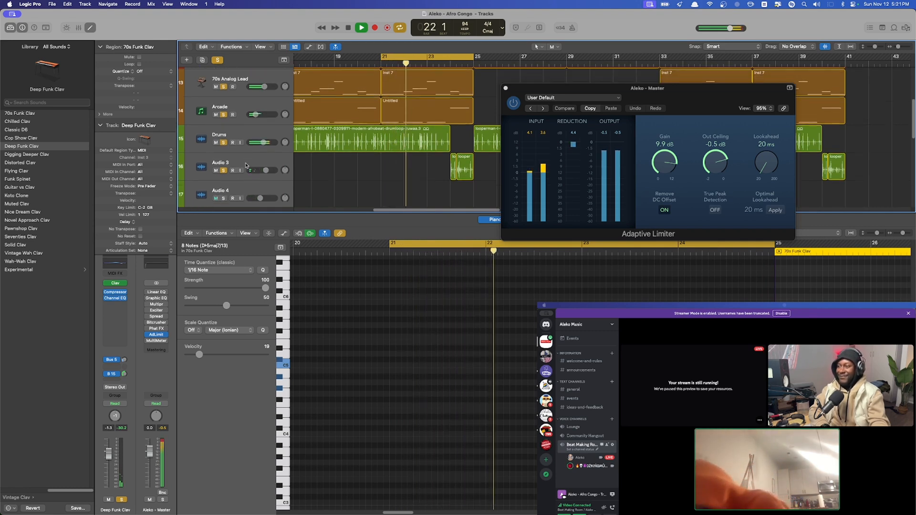
{"action": "scroll", "coordinate": [245, 167], "scroll_direction": "down", "scroll_amount": 5}
{"action": "scroll", "coordinate": [247, 162], "scroll_direction": "down", "scroll_amount": 5}
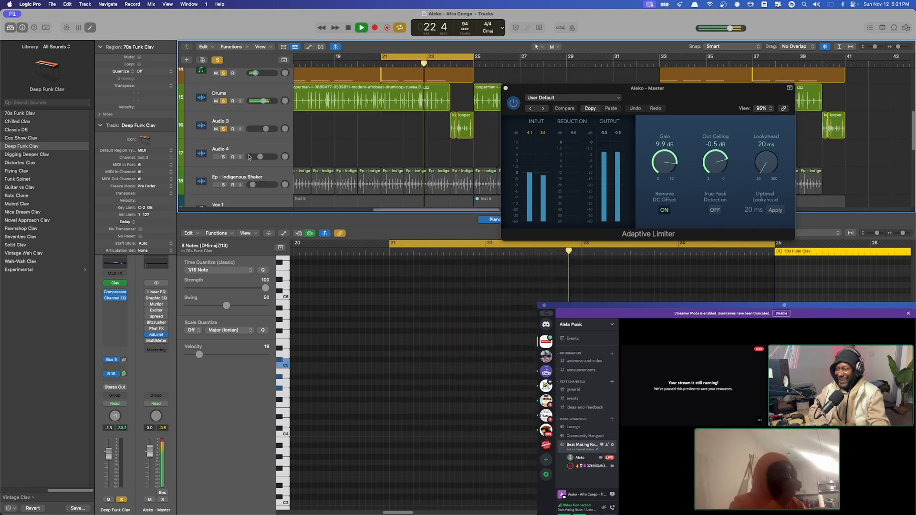
{"action": "scroll", "coordinate": [248, 157], "scroll_direction": "down", "scroll_amount": 3}
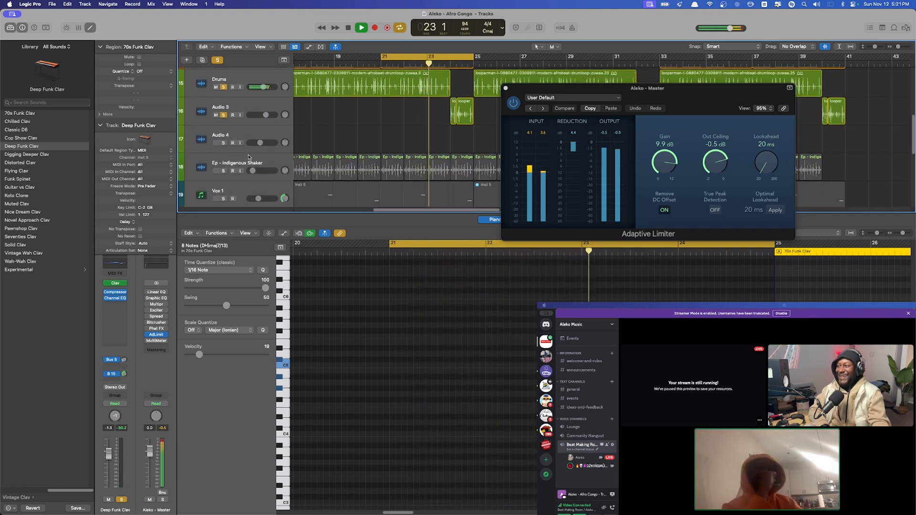
{"action": "left_click", "coordinate": [224, 171]}
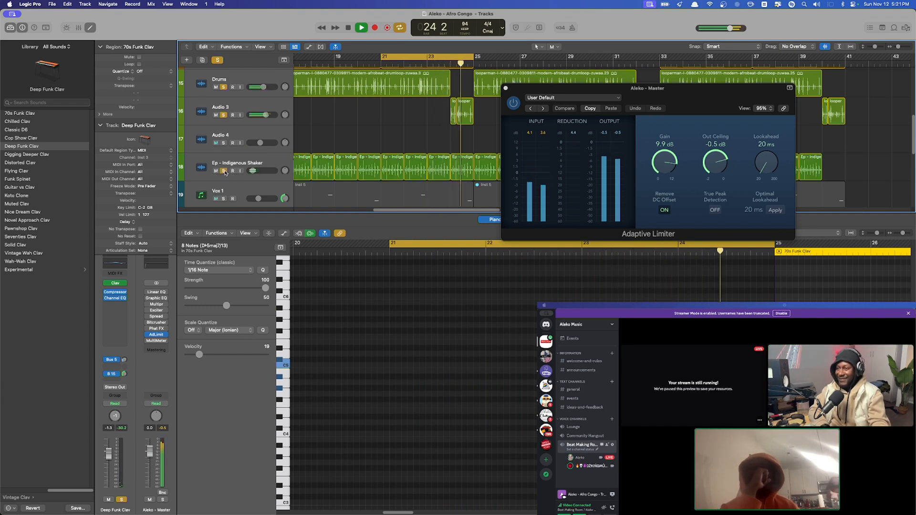
{"action": "scroll", "coordinate": [245, 163], "scroll_direction": "down", "scroll_amount": 5}
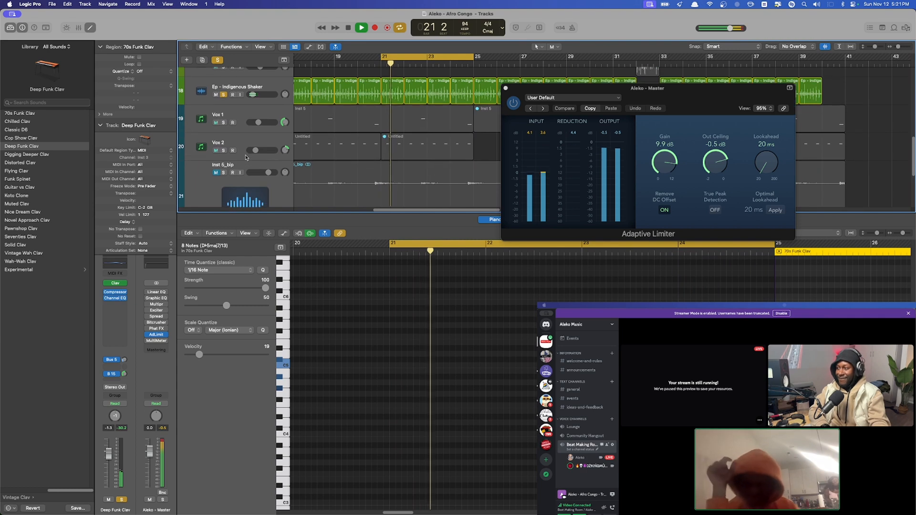
{"action": "left_click", "coordinate": [223, 172]}
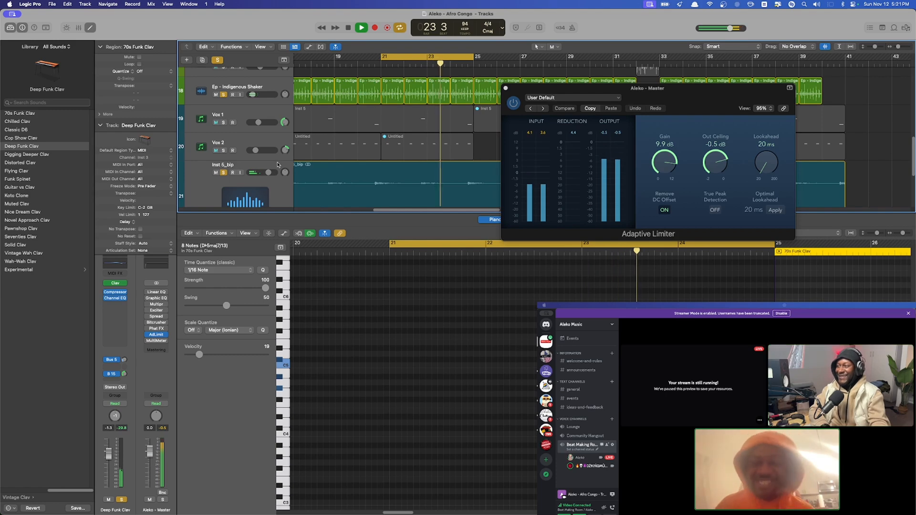
{"action": "scroll", "coordinate": [277, 165], "scroll_direction": "down", "scroll_amount": 4}
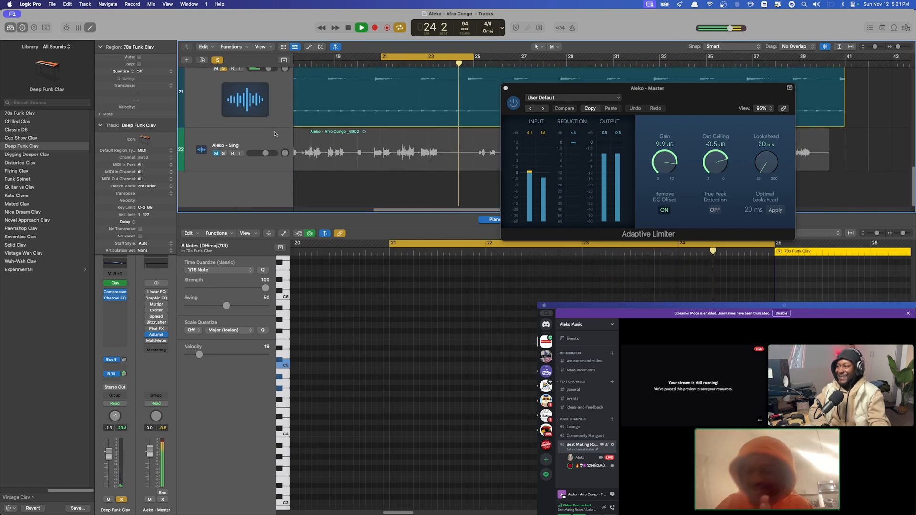
- Move the Adaptive Limiter window off the arrangement and set the cycle range to bars 21 to 41
{"action": "scroll", "coordinate": [275, 134], "scroll_direction": "up", "scroll_amount": 5}
{"action": "scroll", "coordinate": [274, 134], "scroll_direction": "up", "scroll_amount": 5}
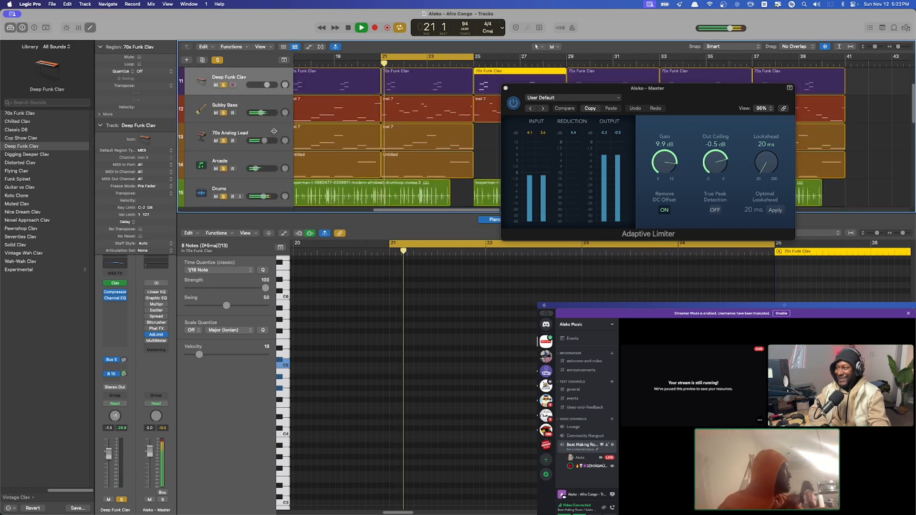
{"action": "scroll", "coordinate": [274, 131], "scroll_direction": "up", "scroll_amount": 2}
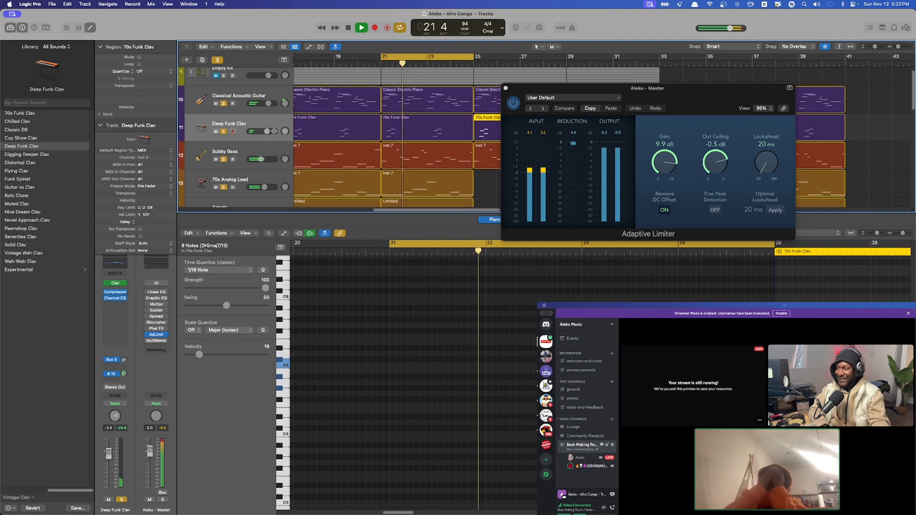
{"action": "scroll", "coordinate": [274, 131], "scroll_direction": "up", "scroll_amount": 1}
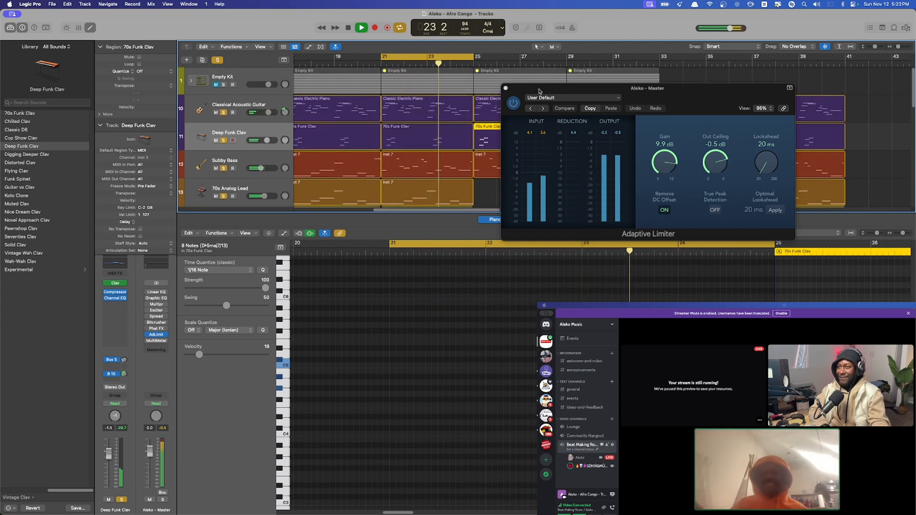
{"action": "left_click_drag", "start_coordinate": [546, 90], "coordinate": [619, 89]}
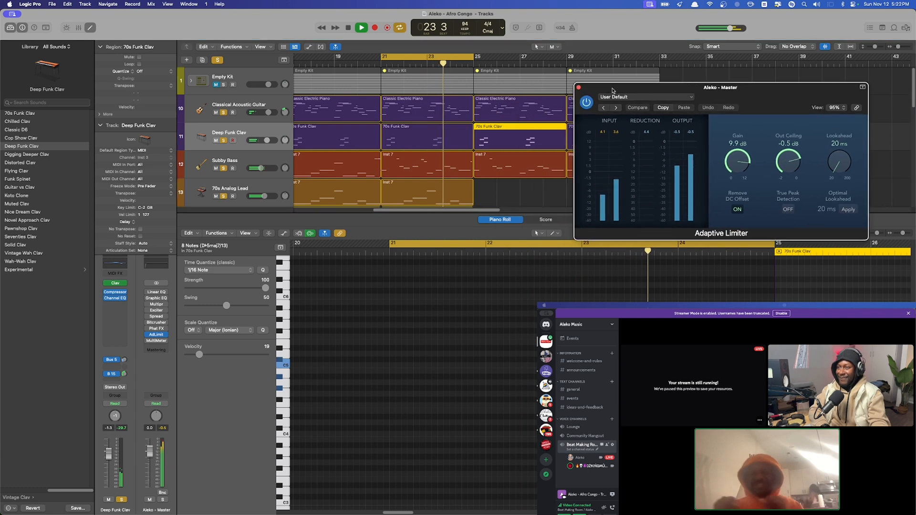
{"action": "left_click", "coordinate": [414, 59]}
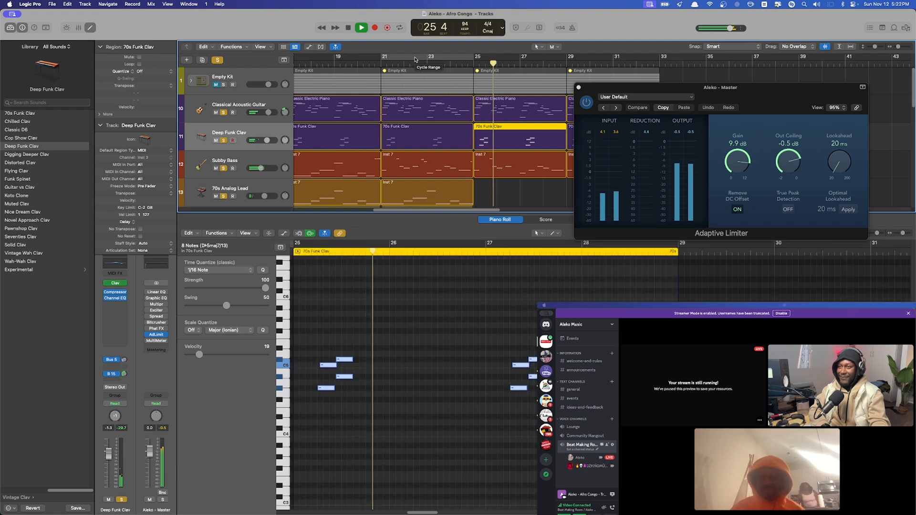
{"action": "left_click_drag", "start_coordinate": [614, 89], "coordinate": [618, 300]}
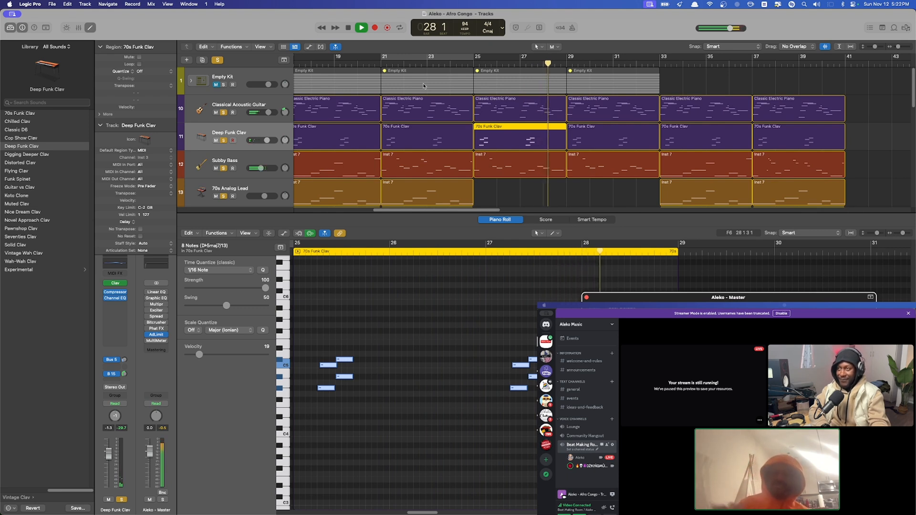
{"action": "left_click_drag", "start_coordinate": [381, 58], "coordinate": [844, 58]}
{"action": "scroll", "coordinate": [561, 96], "scroll_direction": "down", "scroll_amount": 2}
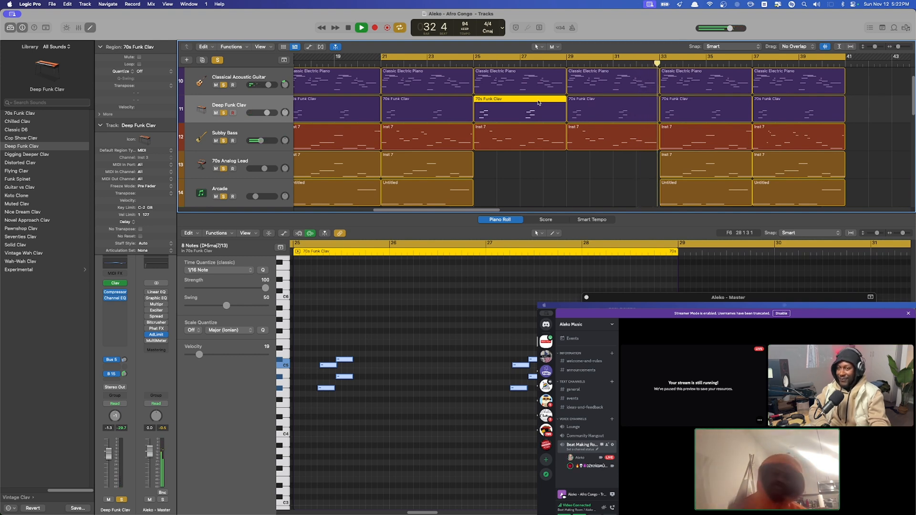
- Add the Audio 4 track to the soloed tracks during playback
{"action": "scroll", "coordinate": [553, 131], "scroll_direction": "up", "scroll_amount": 2}
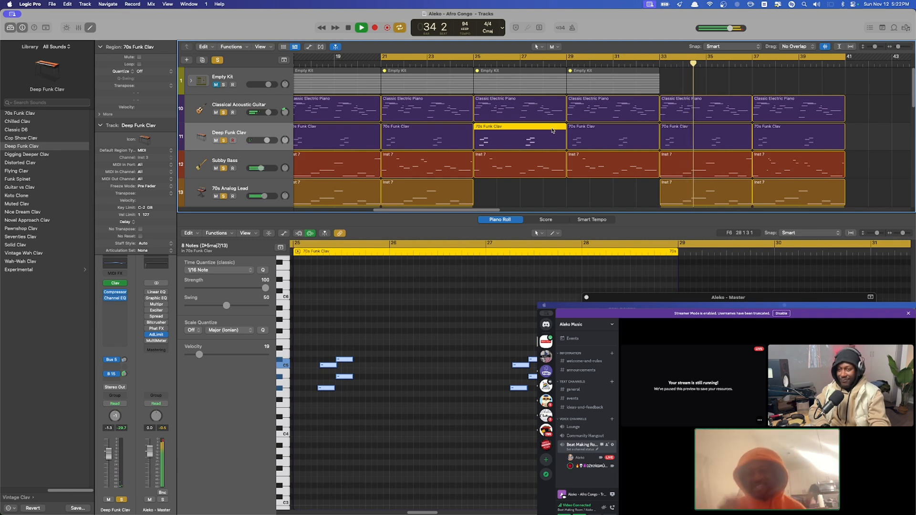
{"action": "scroll", "coordinate": [552, 130], "scroll_direction": "down", "scroll_amount": 5}
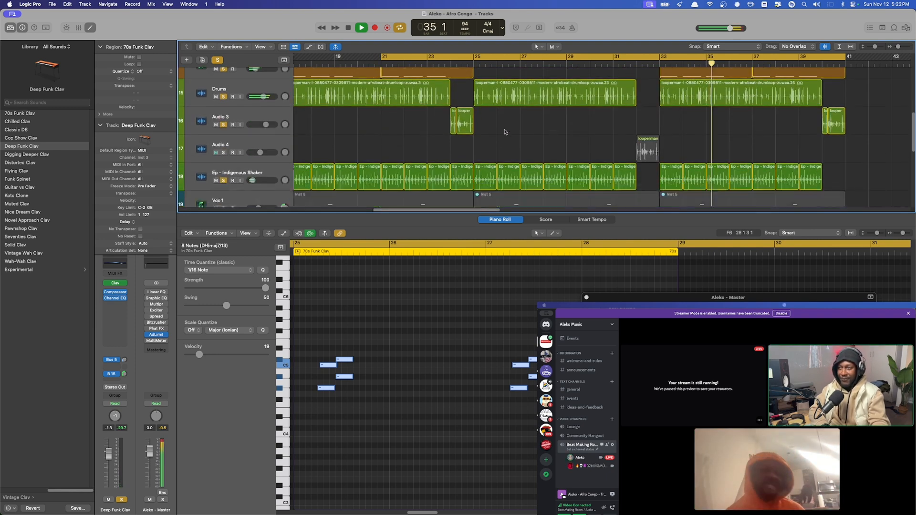
{"action": "left_click", "coordinate": [223, 153]}
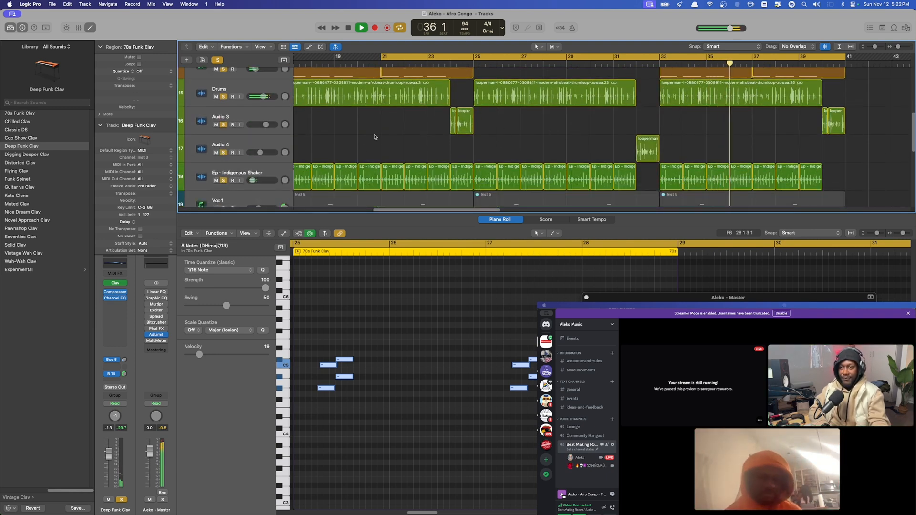
{"action": "scroll", "coordinate": [521, 139], "scroll_direction": "down", "scroll_amount": 4}
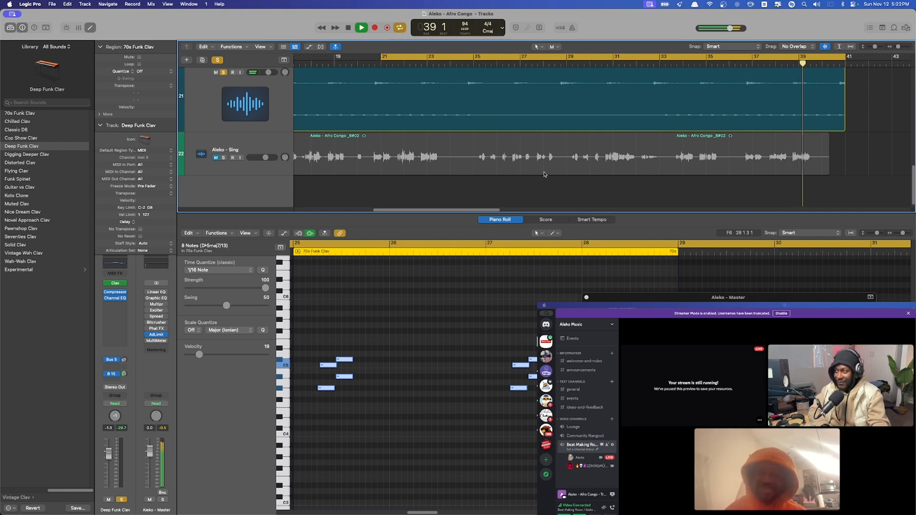
{"action": "scroll", "coordinate": [545, 174], "scroll_direction": "down", "scroll_amount": 1}
{"action": "scroll", "coordinate": [545, 174], "scroll_direction": "up", "scroll_amount": 10}
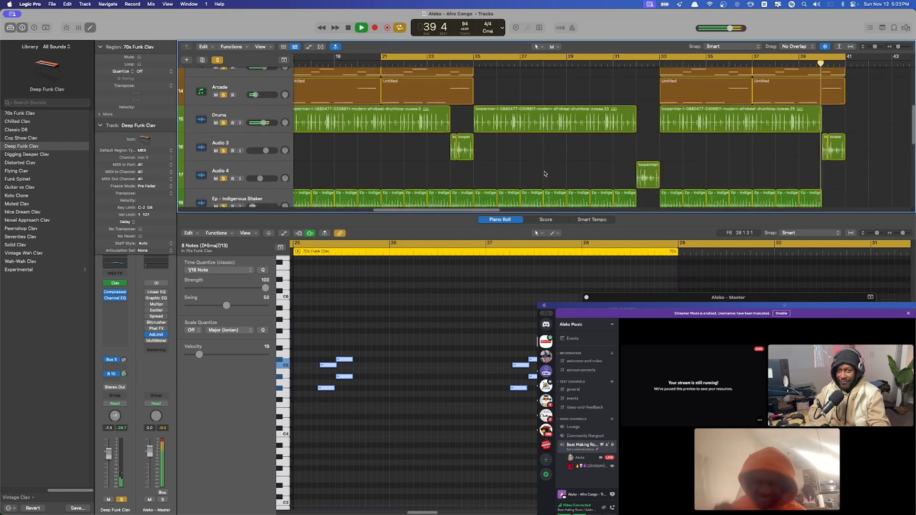
{"action": "scroll", "coordinate": [545, 175], "scroll_direction": "up", "scroll_amount": 1}
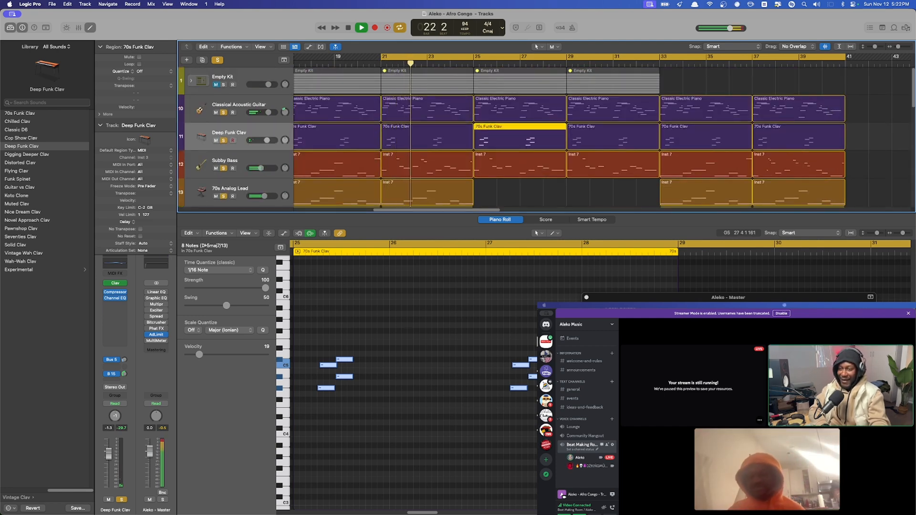
- Lower the gain of the master's Adaptive Limiter to 6.1 dB, switch the limiter off and close its window
{"action": "left_click_drag", "start_coordinate": [621, 299], "coordinate": [92, 53]}
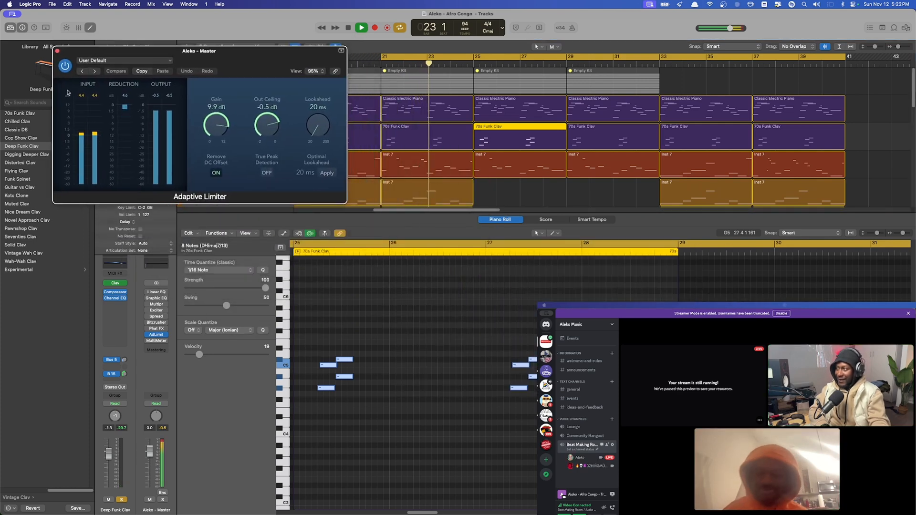
{"action": "left_click_drag", "start_coordinate": [216, 125], "coordinate": [218, 155]}
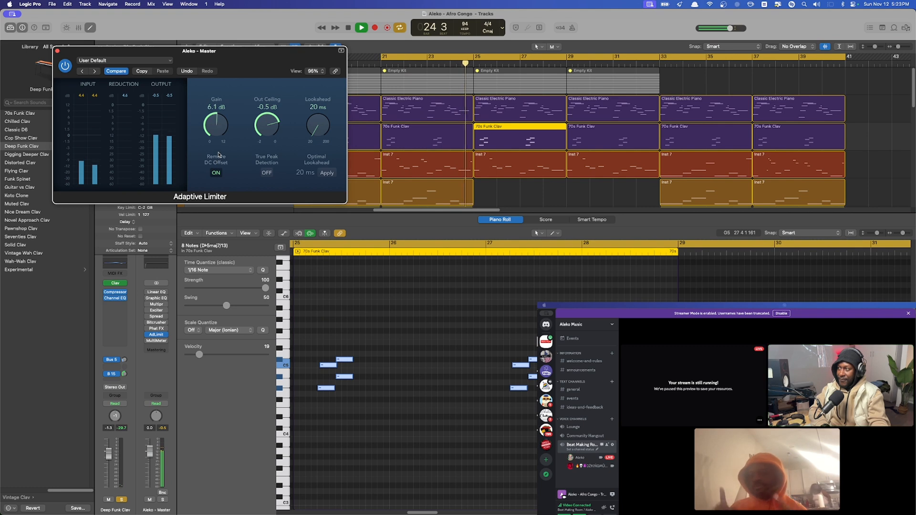
{"action": "left_click", "coordinate": [66, 66]}
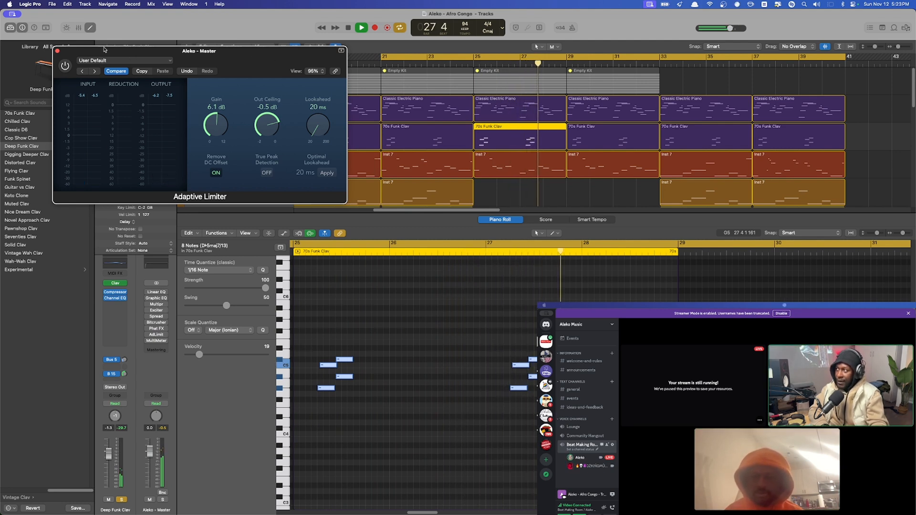
{"action": "left_click_drag", "start_coordinate": [104, 49], "coordinate": [164, 23]}
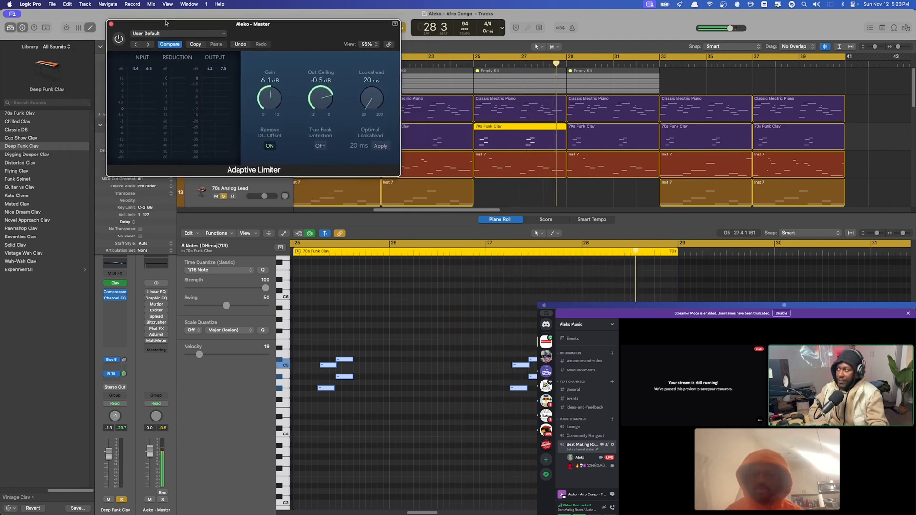
{"action": "left_click", "coordinate": [110, 25]}
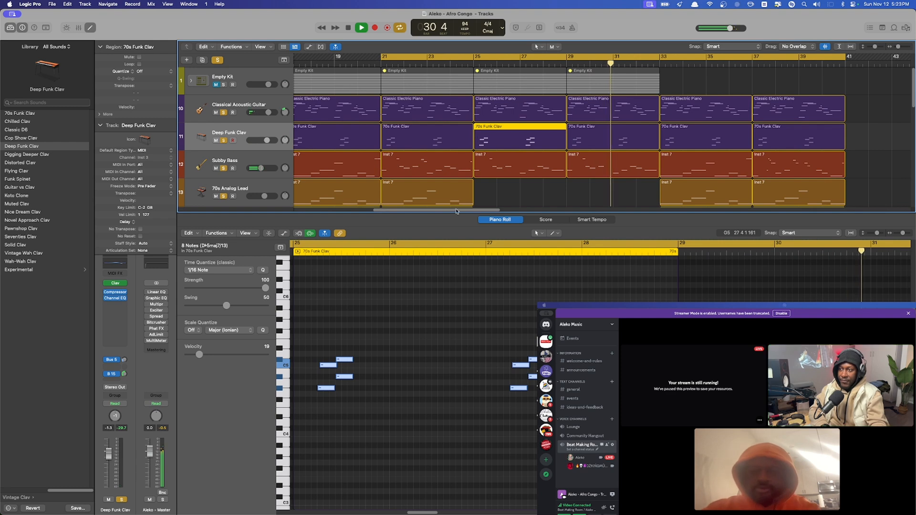
- Stop playback and shorten the cycle range to bars 21 to 25
{"action": "scroll", "coordinate": [479, 114], "scroll_direction": "left", "scroll_amount": 3}
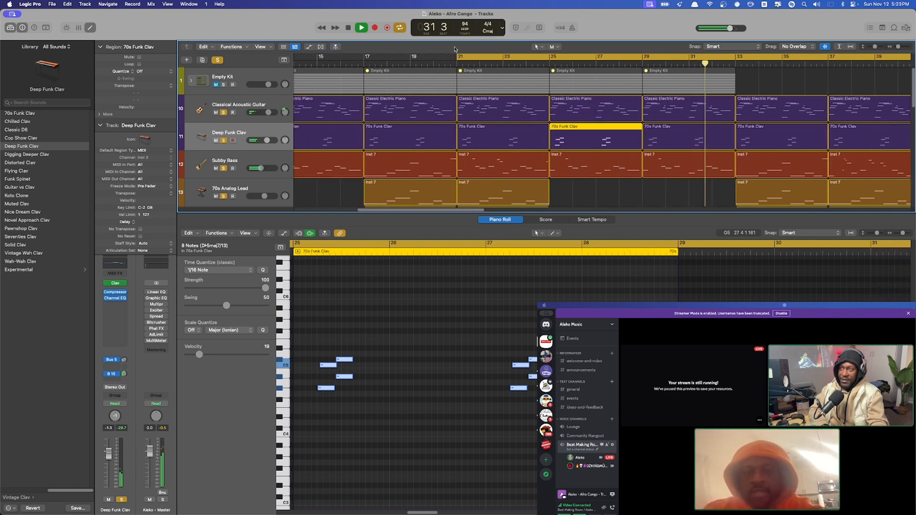
{"action": "mouse_move", "coordinate": [457, 56]}
{"action": "left_mouse_down"}
{"action": "mouse_move", "coordinate": [379, 59]}
{"action": "mouse_move", "coordinate": [465, 59]}
{"action": "mouse_move", "coordinate": [457, 58]}
{"action": "left_mouse_up"}
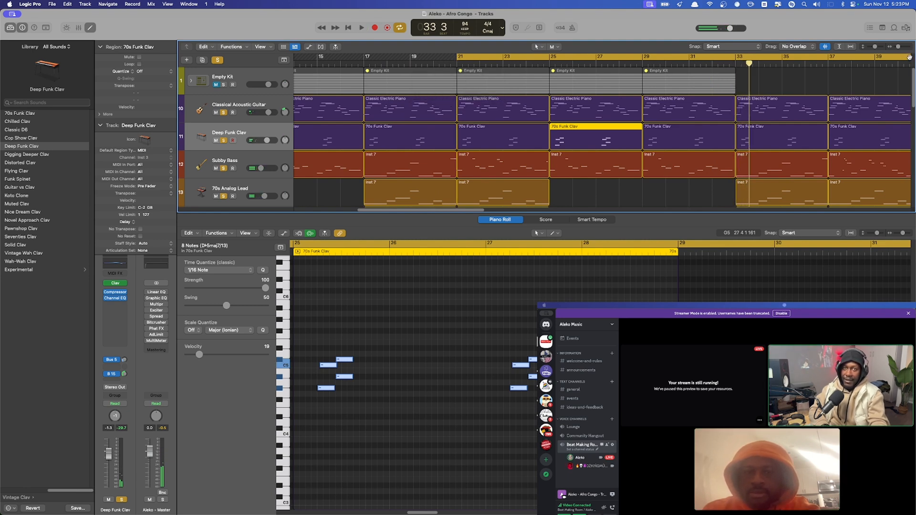
{"action": "left_click_drag", "start_coordinate": [910, 57], "coordinate": [514, 70]}
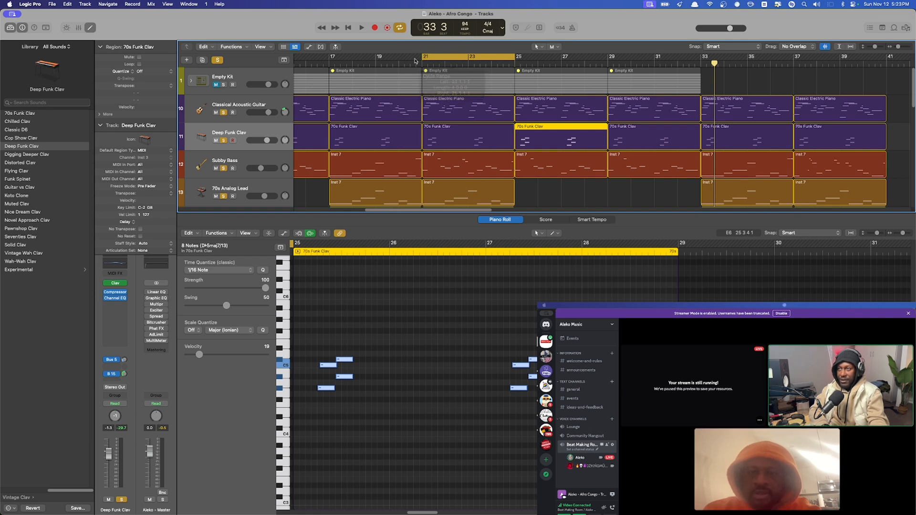
- Open the Mastering Assistant on the master channel and move its window clear of the video call
{"action": "left_click", "coordinate": [155, 351]}
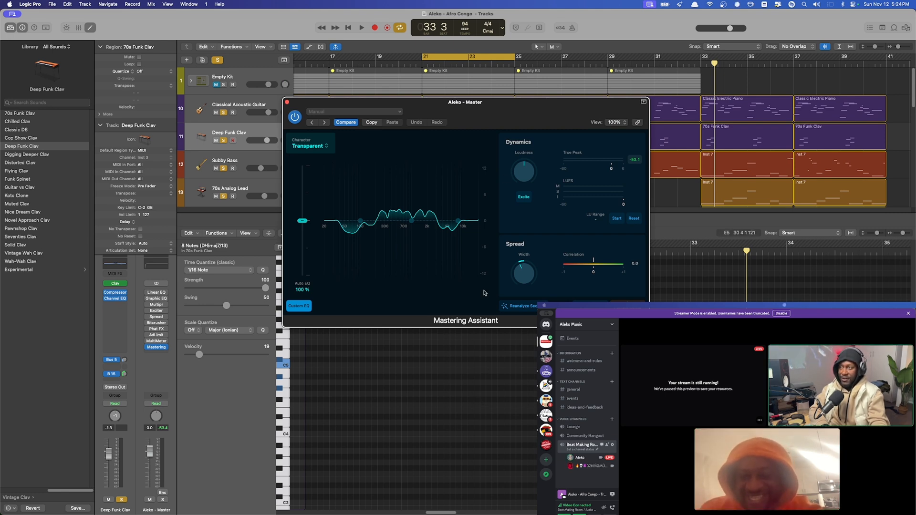
{"action": "left_click_drag", "start_coordinate": [508, 109], "coordinate": [354, 106]}
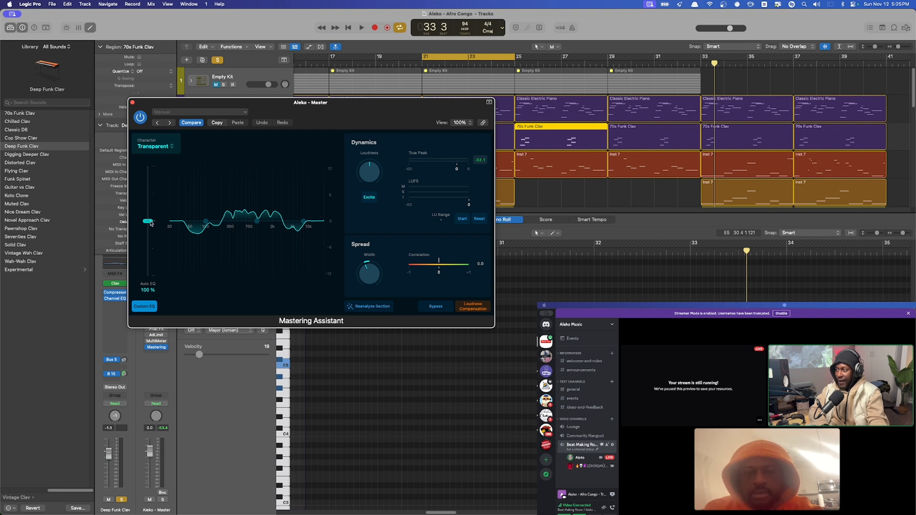
{"action": "mouse_move", "coordinate": [150, 223]}
{"action": "left_mouse_down"}
{"action": "mouse_move", "coordinate": [143, 155]}
{"action": "mouse_move", "coordinate": [153, 282]}
{"action": "mouse_move", "coordinate": [149, 222]}
{"action": "left_mouse_up"}
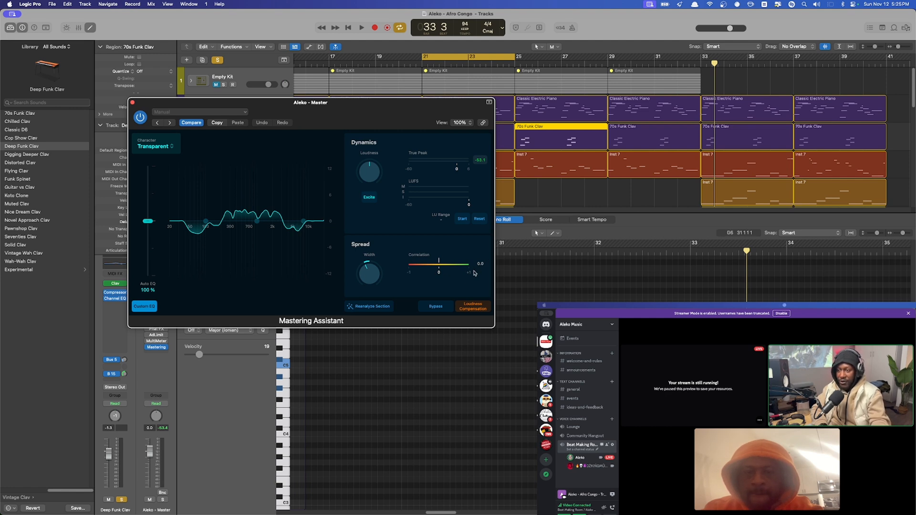
- Play the loop and toggle the Mastering Assistant's bypass on and off to compare the unmastered and mastered sound
{"action": "left_click", "coordinate": [435, 308]}
{"action": "key", "text": "space"}
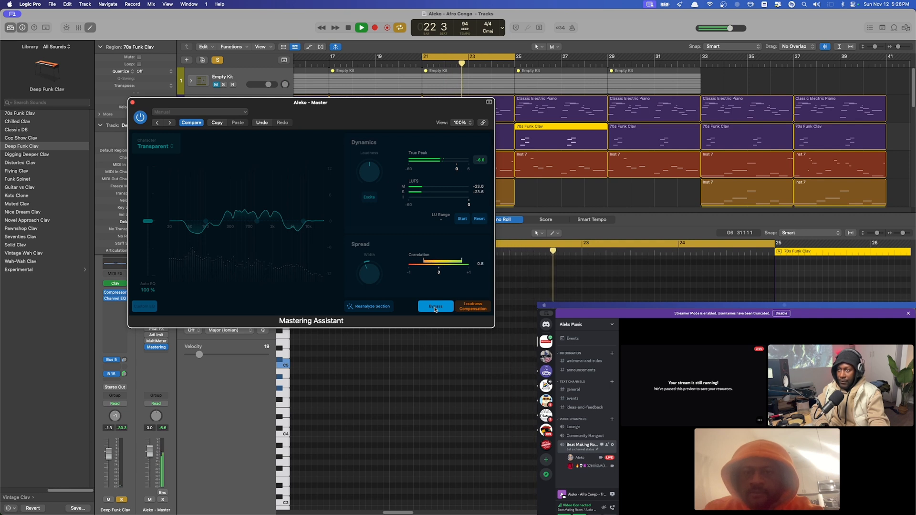
{"action": "left_click", "coordinate": [435, 308]}
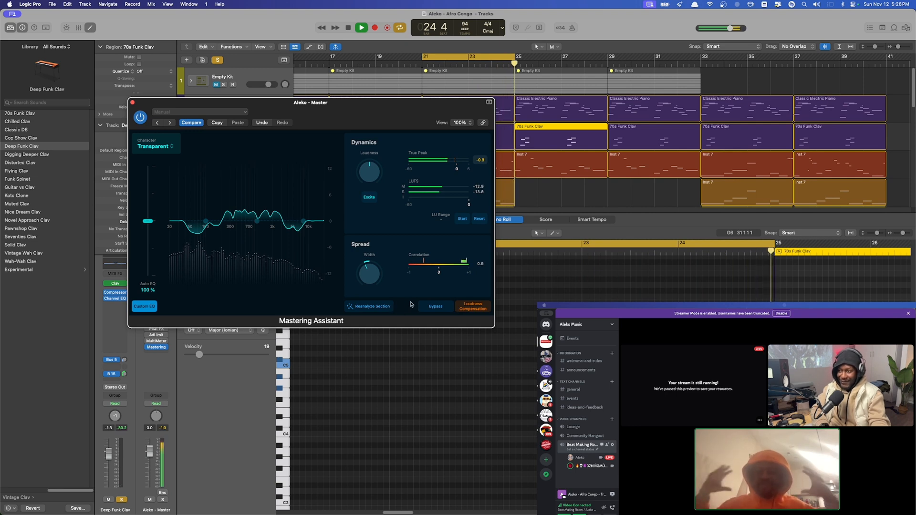
{"action": "left_click", "coordinate": [442, 309]}
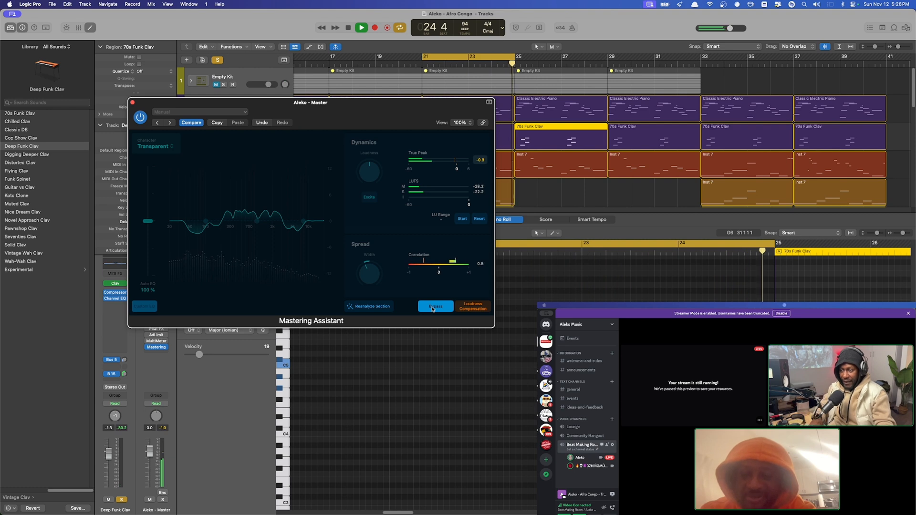
{"action": "left_click", "coordinate": [432, 307]}
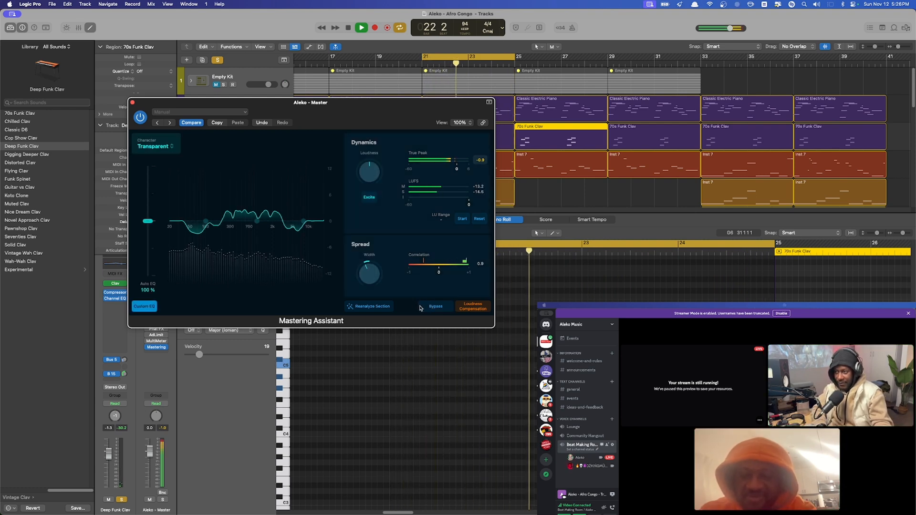
- Stop playback, shift the Mastering Assistant window slightly, and review its Character options without changing the selection
{"action": "key", "text": "space"}
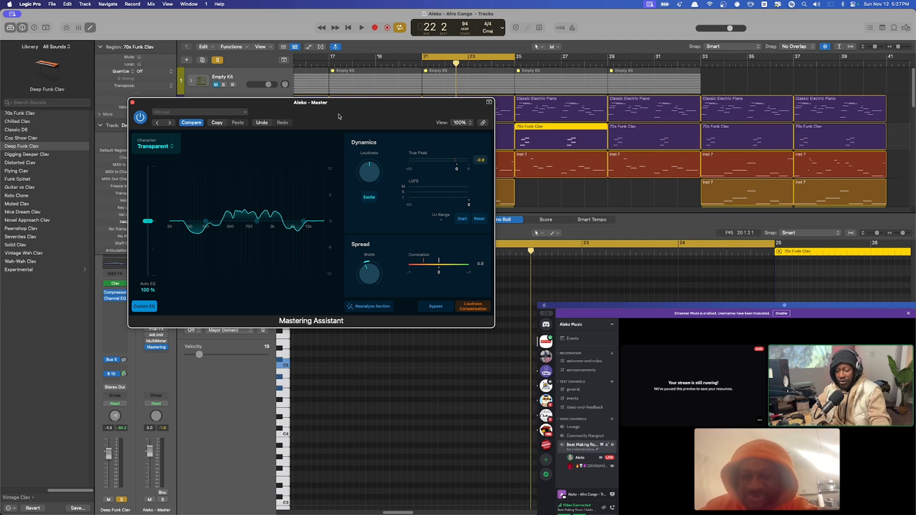
{"action": "left_click_drag", "start_coordinate": [339, 115], "coordinate": [315, 121]}
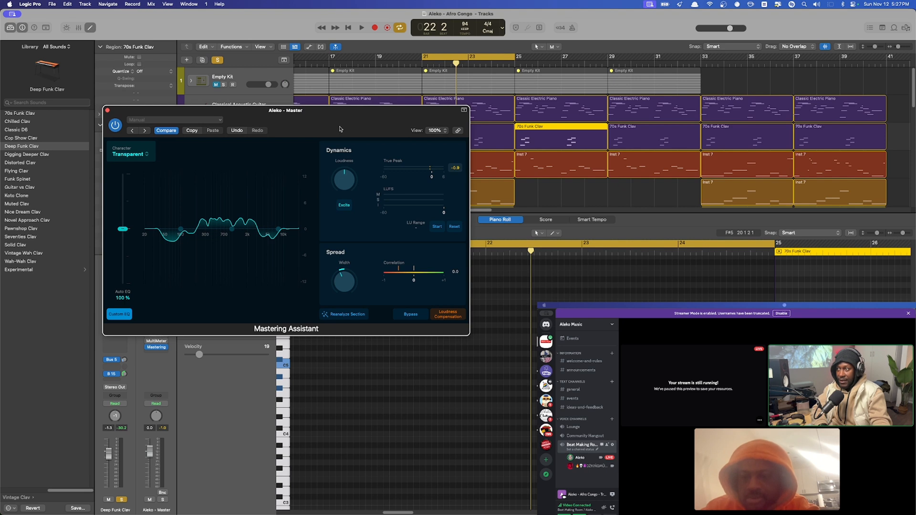
{"action": "left_click", "coordinate": [144, 156]}
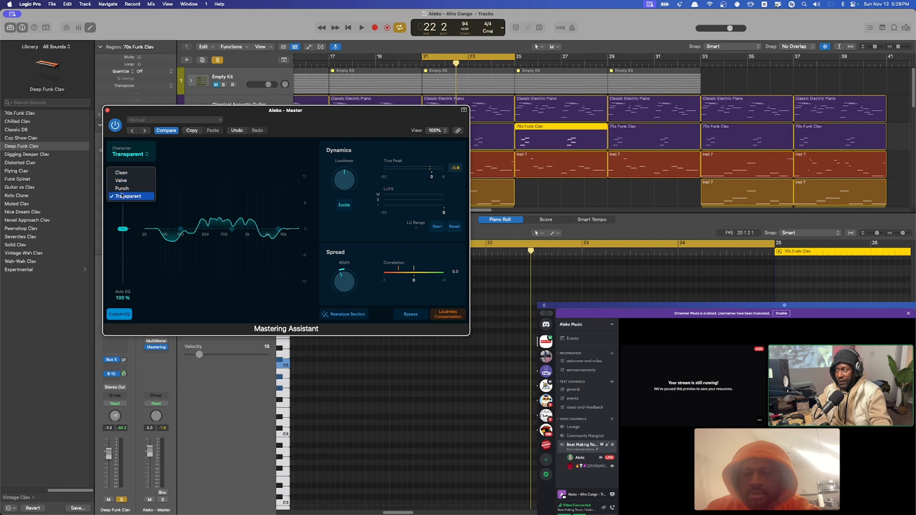
{"action": "left_click", "coordinate": [354, 124]}
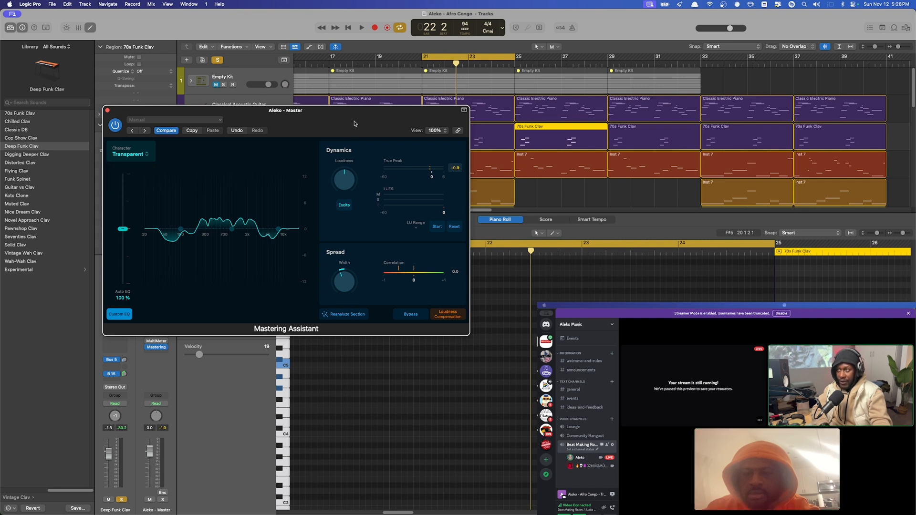
- Play the loop and try the Mastering Assistant's Clean, Valve and Punch characters one after another
{"action": "key", "text": "space"}
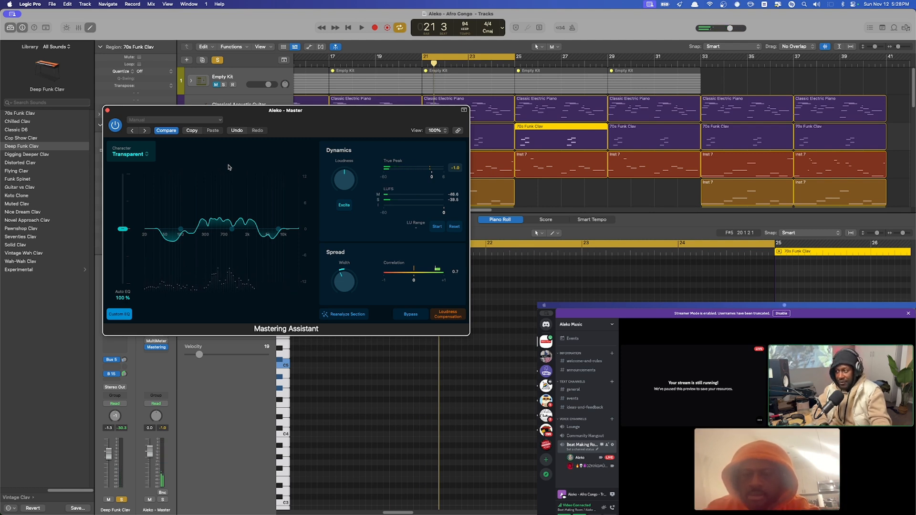
{"action": "key", "text": "space"}
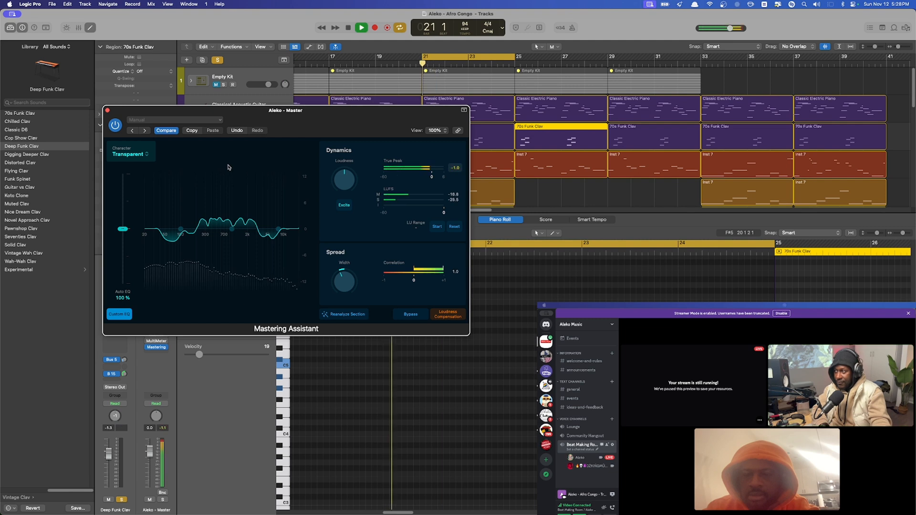
{"action": "left_click", "coordinate": [145, 156]}
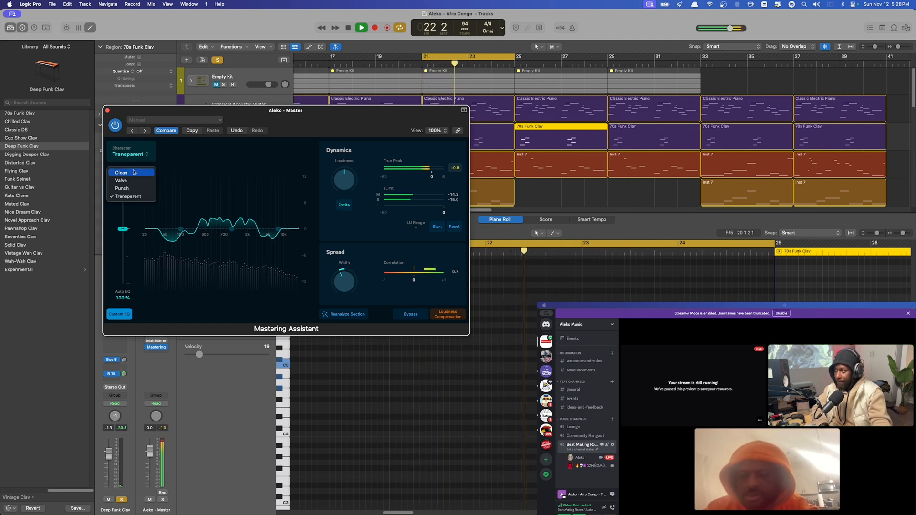
{"action": "left_click", "coordinate": [132, 173]}
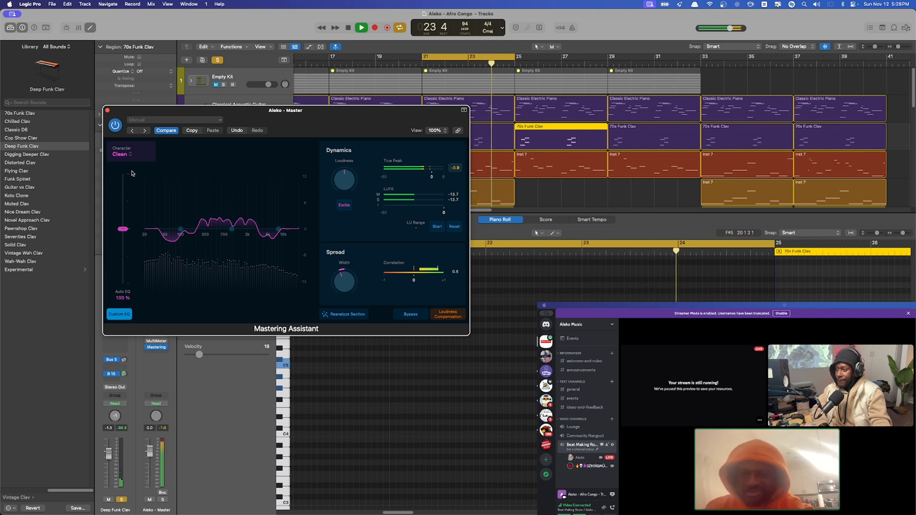
{"action": "left_click", "coordinate": [122, 154]}
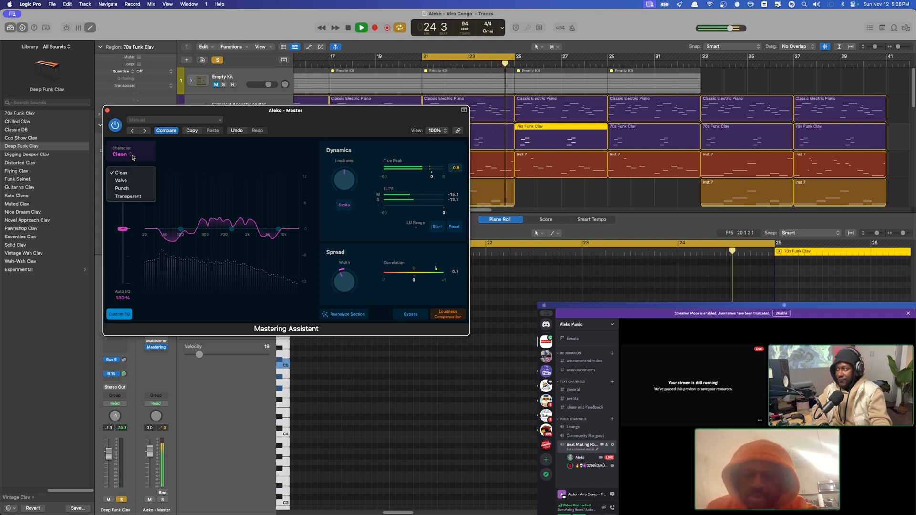
{"action": "left_click", "coordinate": [122, 184]}
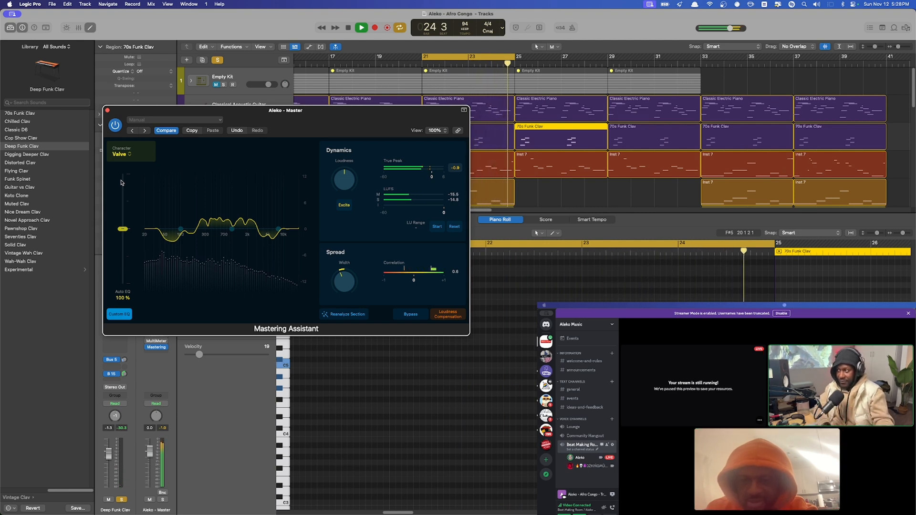
{"action": "left_click", "coordinate": [120, 154]}
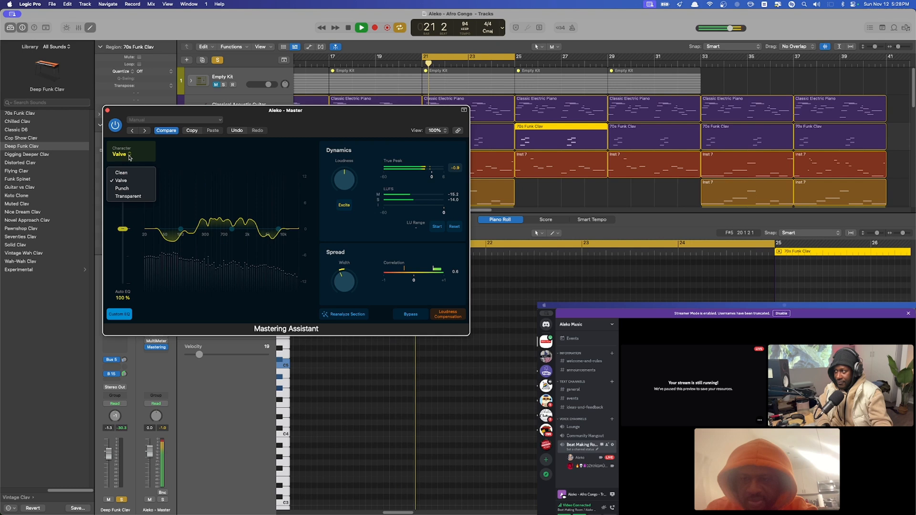
{"action": "left_click", "coordinate": [127, 192]}
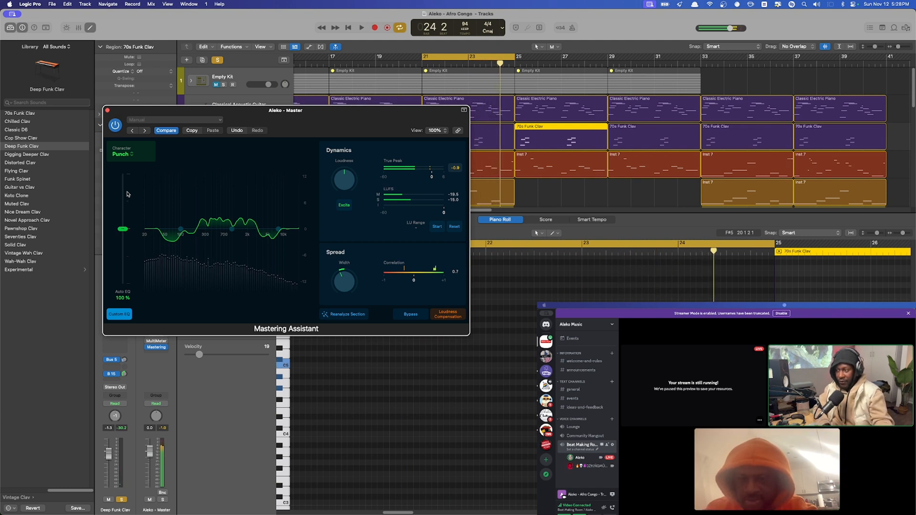
- Set the Mastering Assistant's character back to Transparent, listen to the loop and stop playback
{"action": "left_click", "coordinate": [129, 153]}
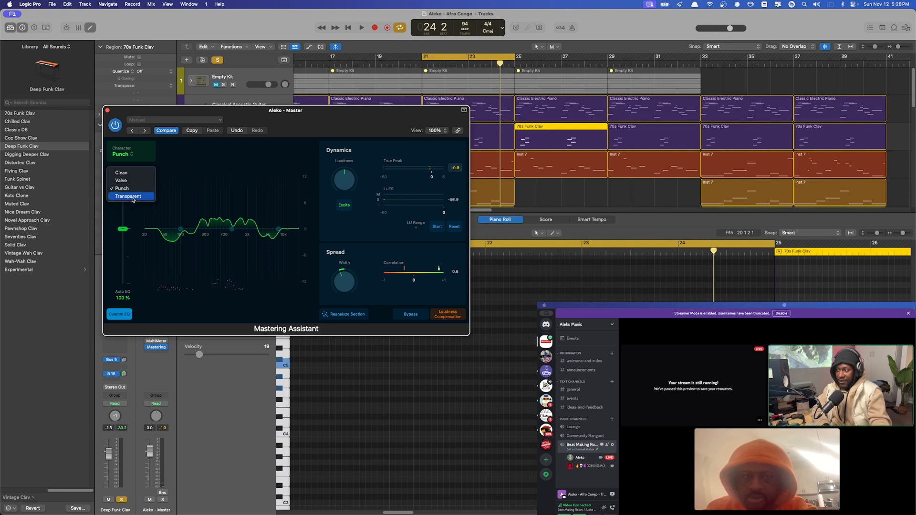
{"action": "left_click", "coordinate": [133, 197]}
{"action": "key", "text": "space"}
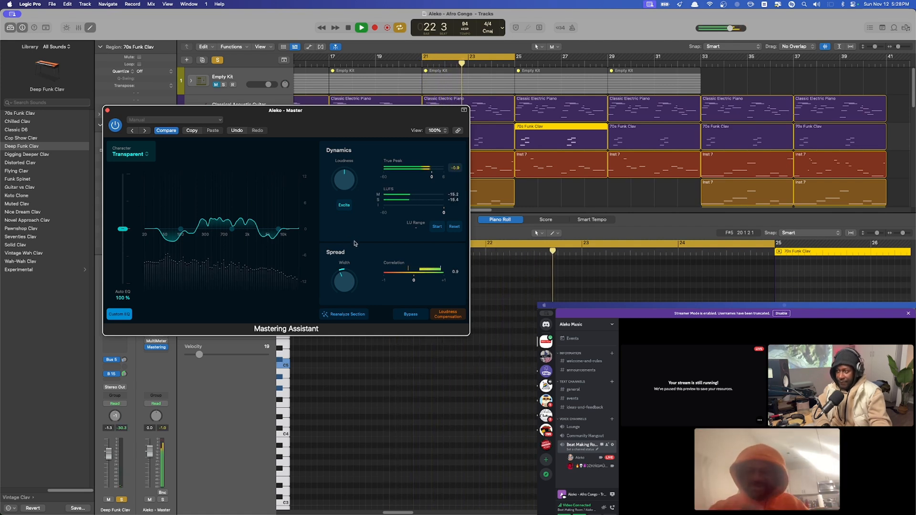
{"action": "key", "text": "space"}
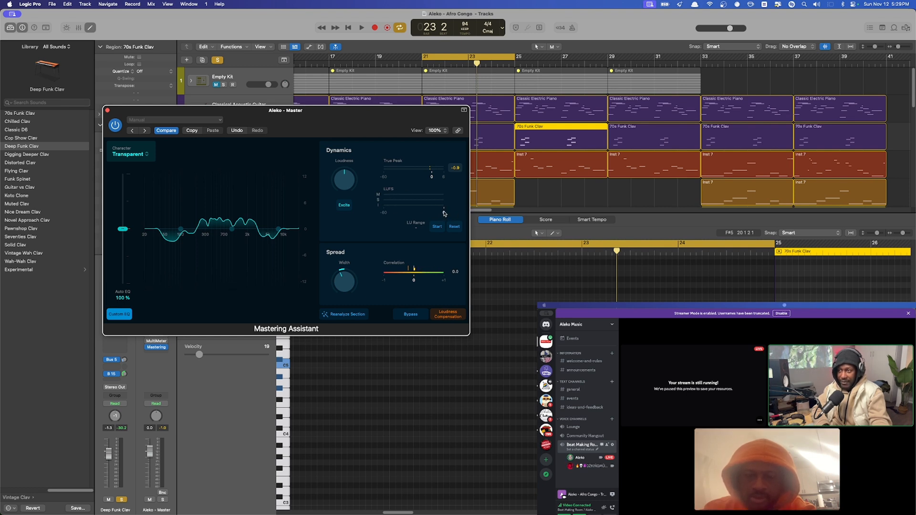
- With the loop playing, turn on Excite and set Loudness to +0.38 in the Mastering Assistant, closing its window when done
{"action": "key", "text": "space"}
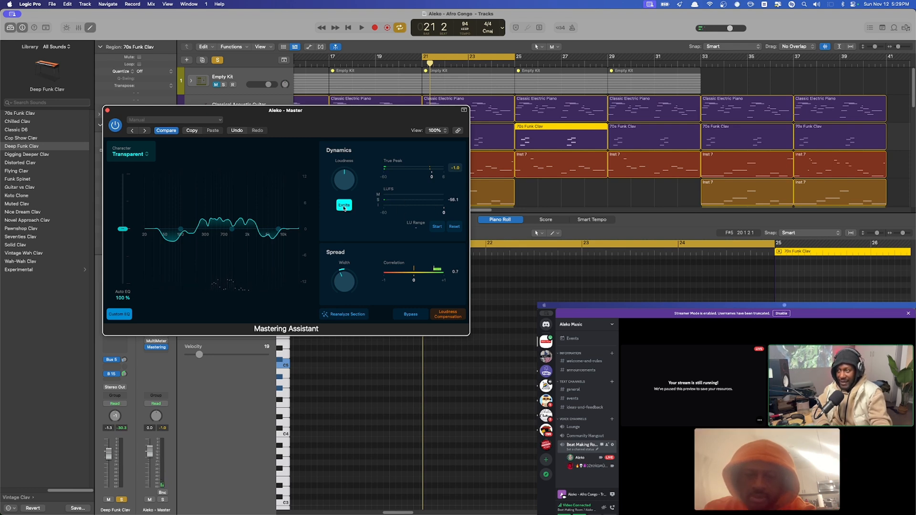
{"action": "key", "text": "space"}
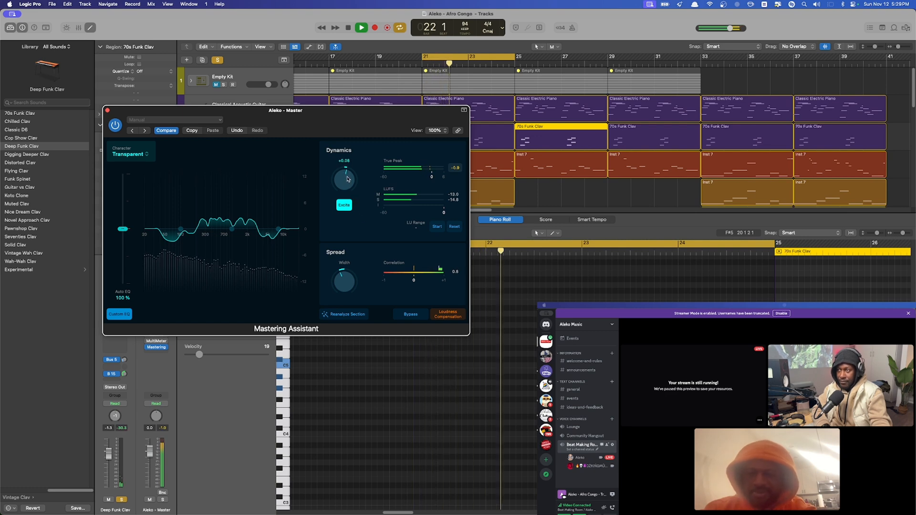
{"action": "left_click_drag", "start_coordinate": [347, 181], "coordinate": [353, 159]}
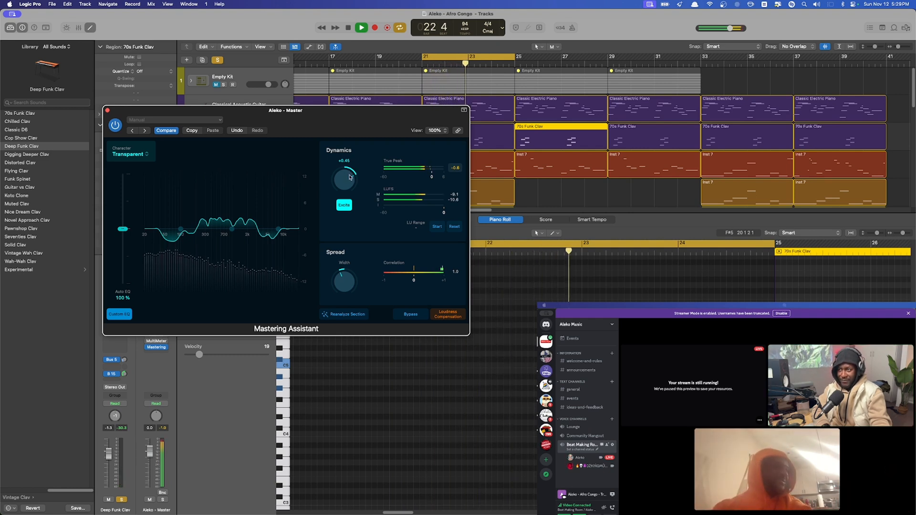
{"action": "left_click_drag", "start_coordinate": [348, 176], "coordinate": [350, 180]}
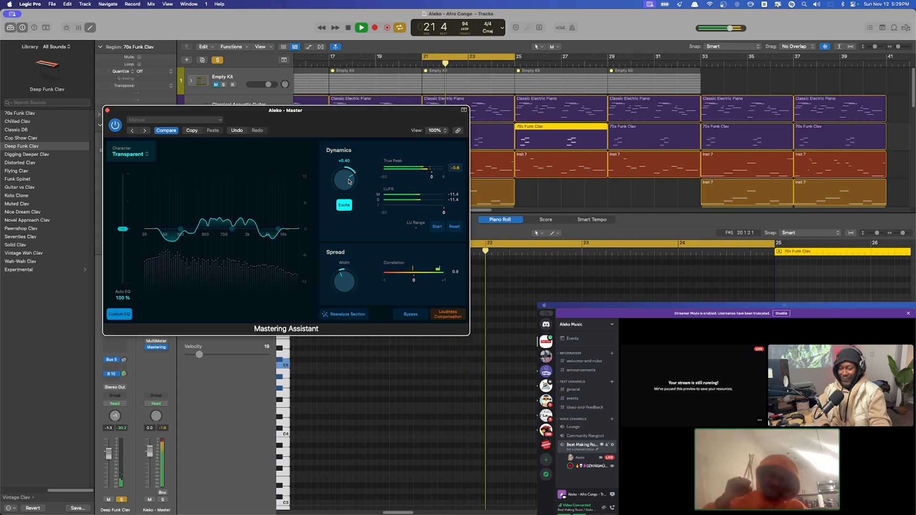
{"action": "left_click_drag", "start_coordinate": [349, 180], "coordinate": [349, 181]}
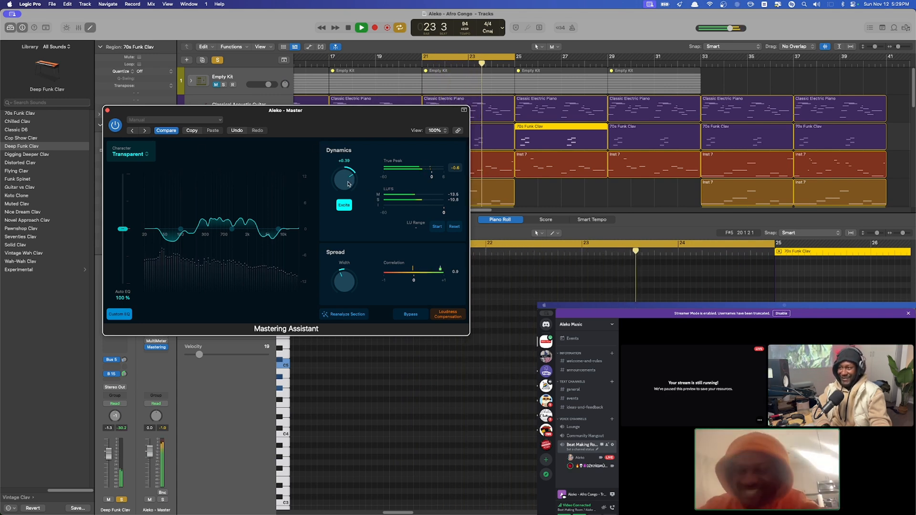
{"action": "left_click_drag", "start_coordinate": [348, 181], "coordinate": [347, 182]}
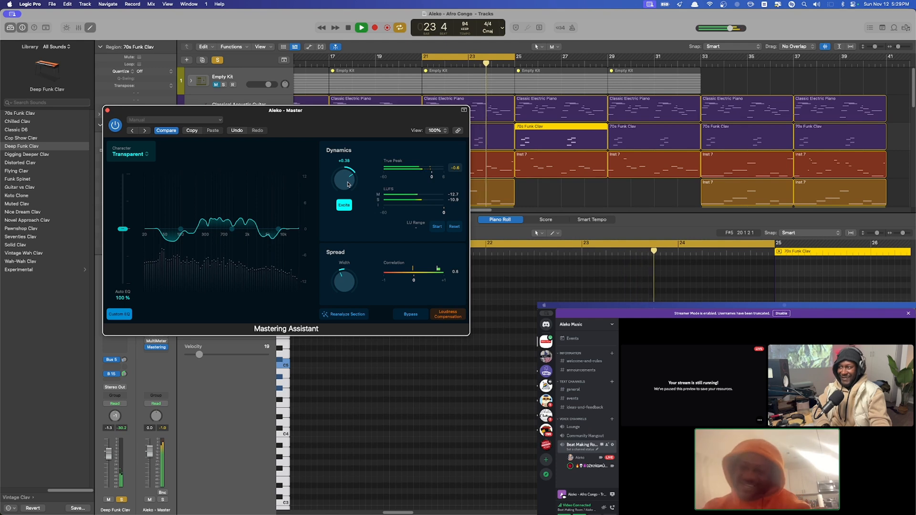
{"action": "left_click", "coordinate": [108, 111]}
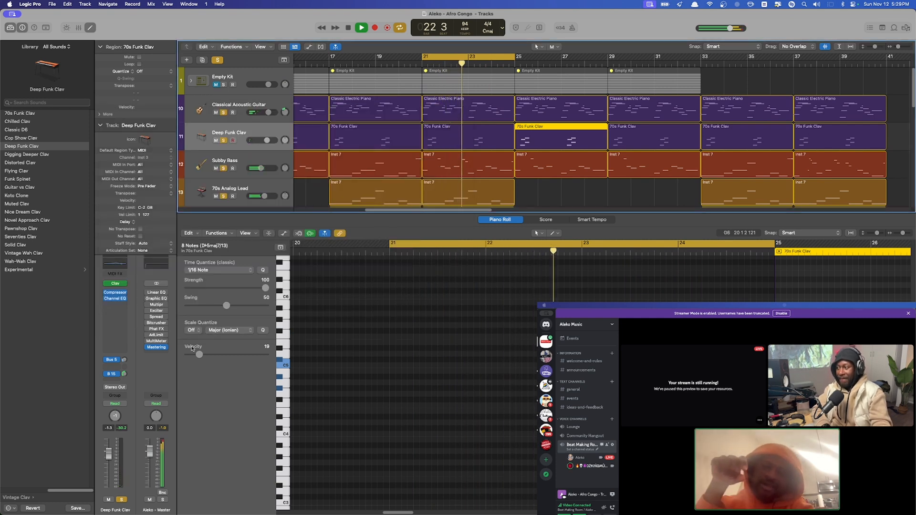
- Bypass the Mastering Assistant and change the looped section to bars 25 to 33
{"action": "left_click", "coordinate": [499, 56]}
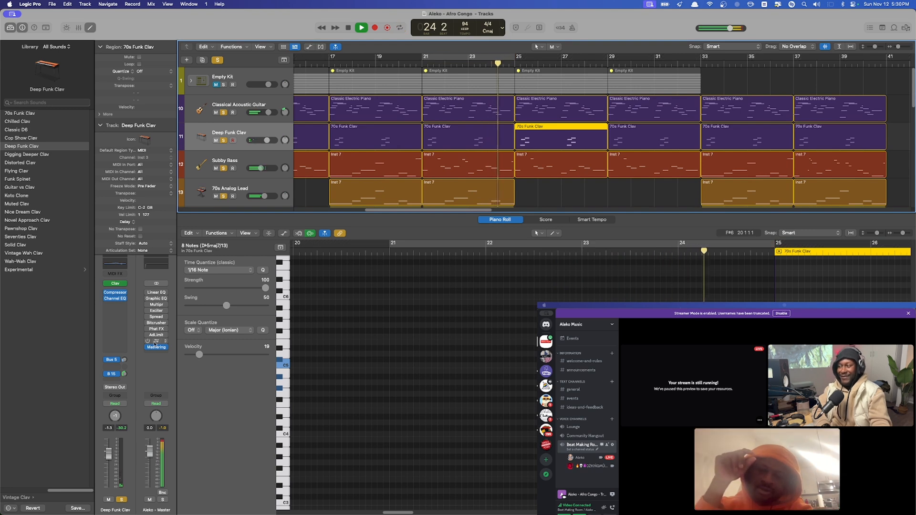
{"action": "left_click", "coordinate": [156, 348]}
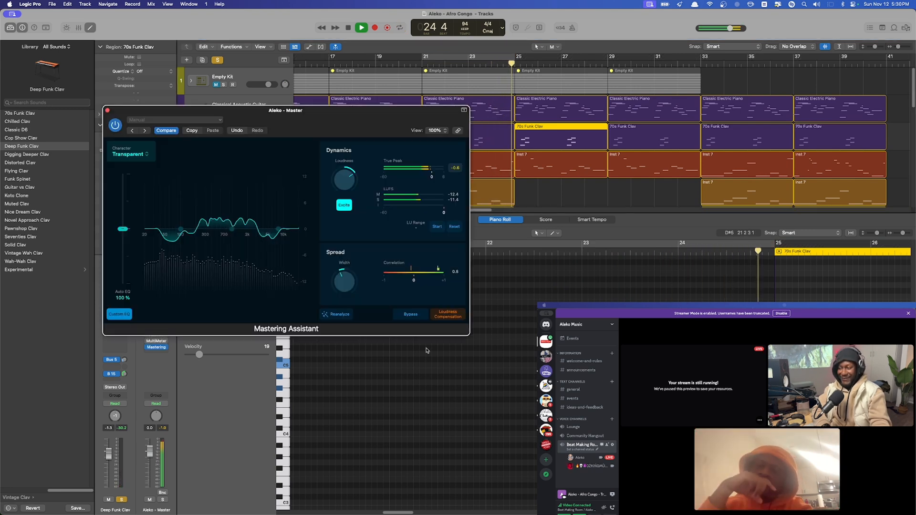
{"action": "left_click", "coordinate": [408, 318]}
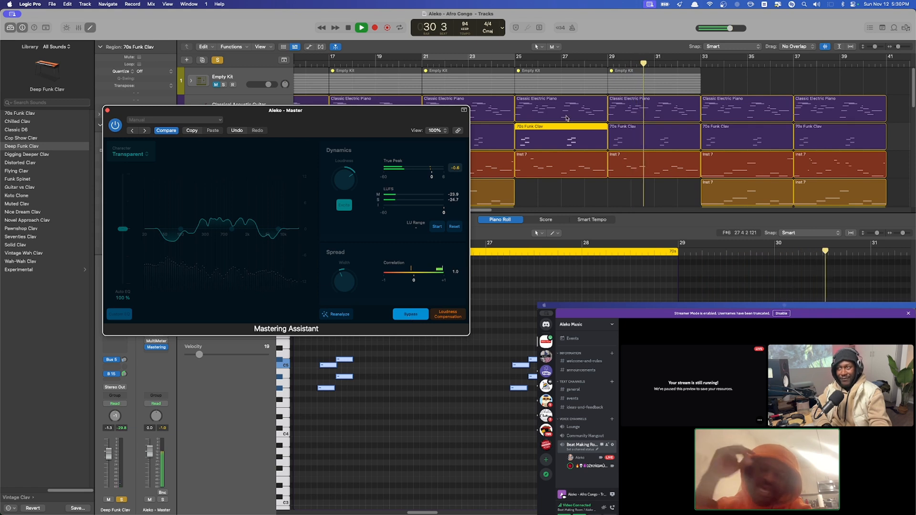
{"action": "left_click_drag", "start_coordinate": [514, 58], "coordinate": [702, 59]}
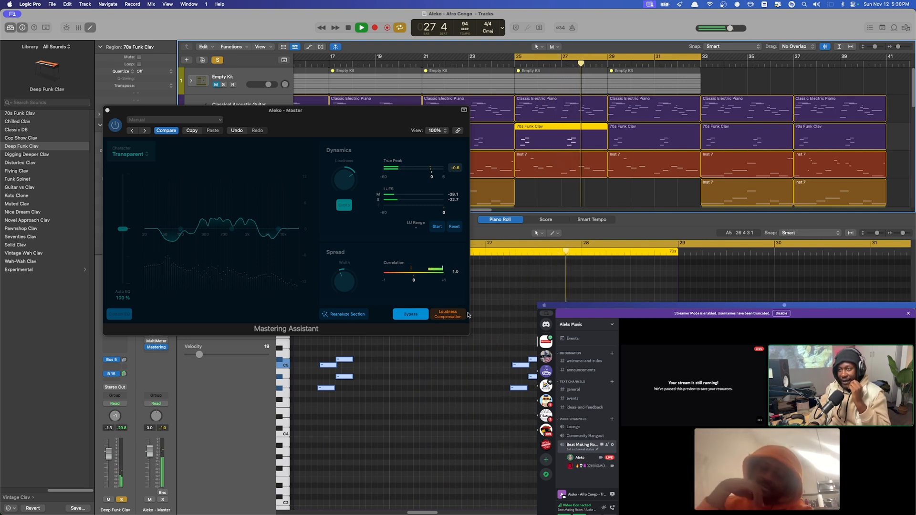
- Review the regions playing between bars 25 and 33 across all tracks, from the Classic Electric Piano down to the Inst 5_bip audio
{"action": "scroll", "coordinate": [568, 134], "scroll_direction": "down", "scroll_amount": 10}
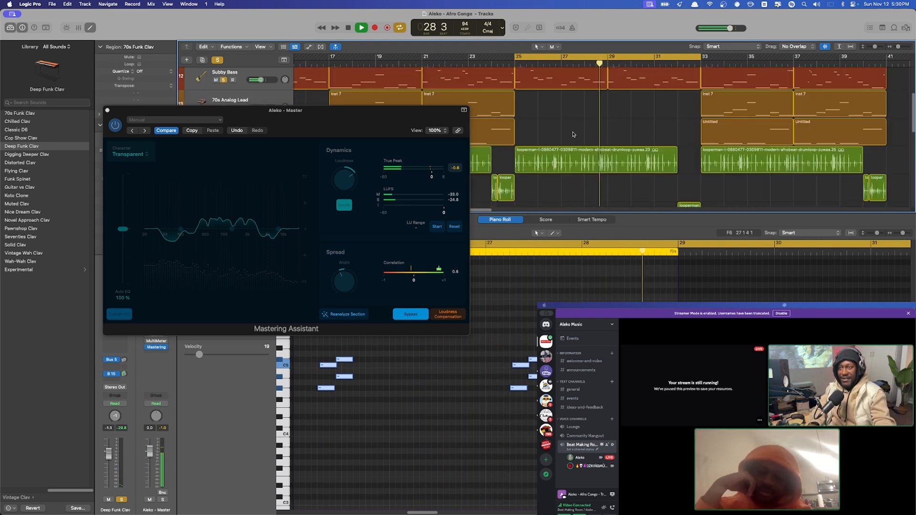
{"action": "scroll", "coordinate": [567, 157], "scroll_direction": "down", "scroll_amount": 1}
{"action": "scroll", "coordinate": [552, 159], "scroll_direction": "up", "scroll_amount": 10}
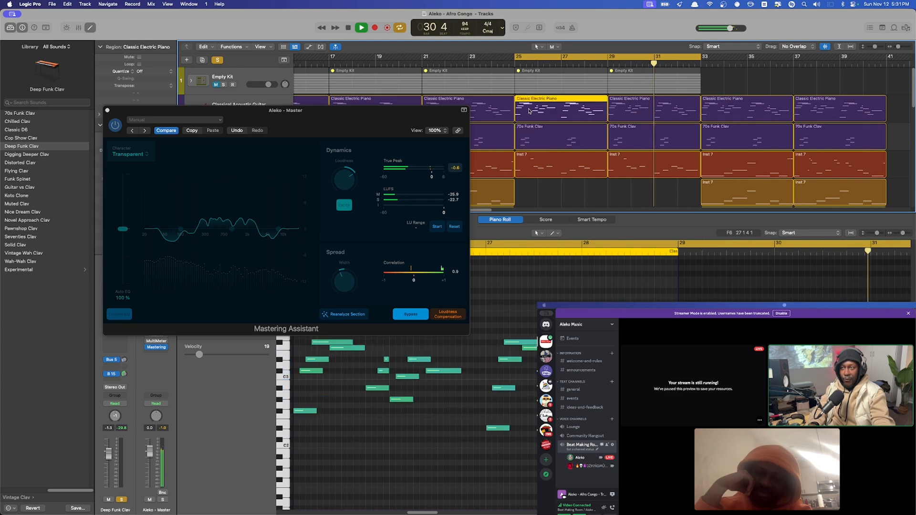
{"action": "left_click", "coordinate": [538, 165]}
{"action": "scroll", "coordinate": [539, 169], "scroll_direction": "down", "scroll_amount": 12}
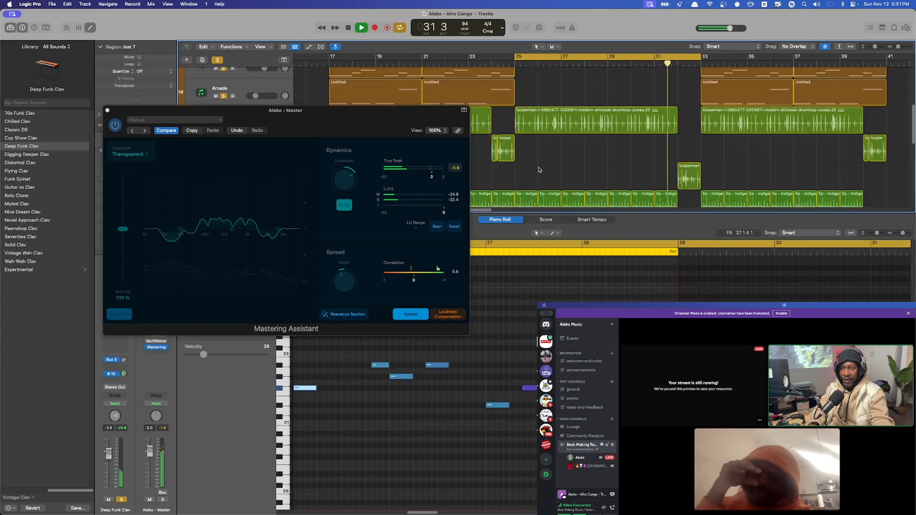
{"action": "scroll", "coordinate": [543, 126], "scroll_direction": "down", "scroll_amount": 4}
{"action": "left_click", "coordinate": [543, 127]}
{"action": "scroll", "coordinate": [534, 146], "scroll_direction": "down", "scroll_amount": 10}
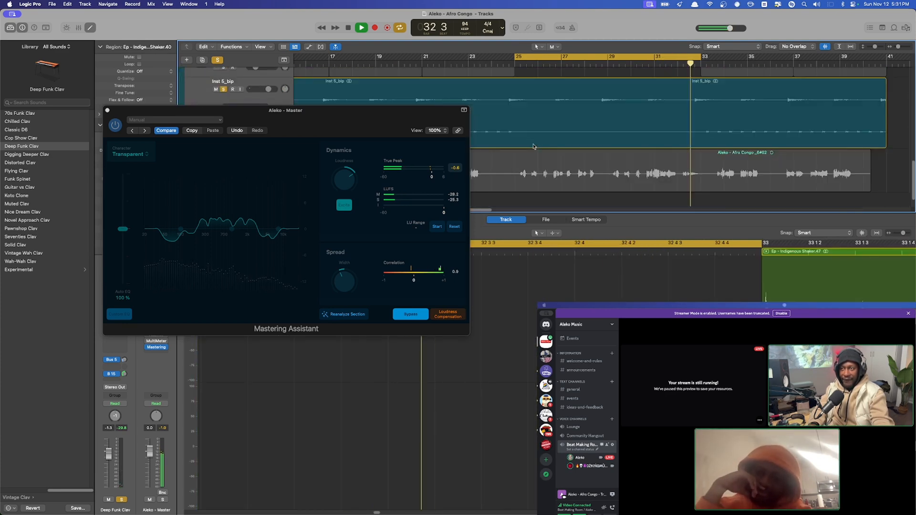
{"action": "left_click", "coordinate": [543, 113]}
{"action": "scroll", "coordinate": [544, 119], "scroll_direction": "up", "scroll_amount": 15}
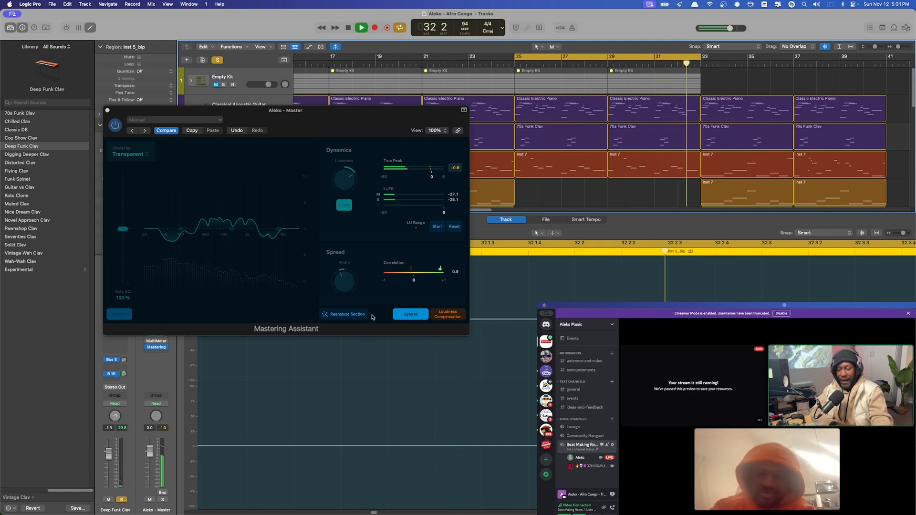
- Compare the bypassed and mastered sound, turn on Loudness Compensation, and leave the Mastering Assistant active
{"action": "left_click", "coordinate": [407, 317]}
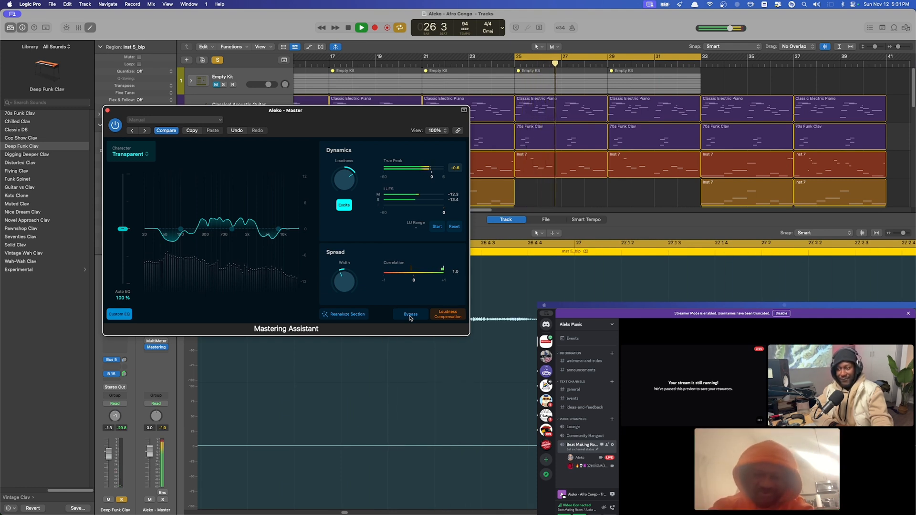
{"action": "left_click", "coordinate": [409, 315]}
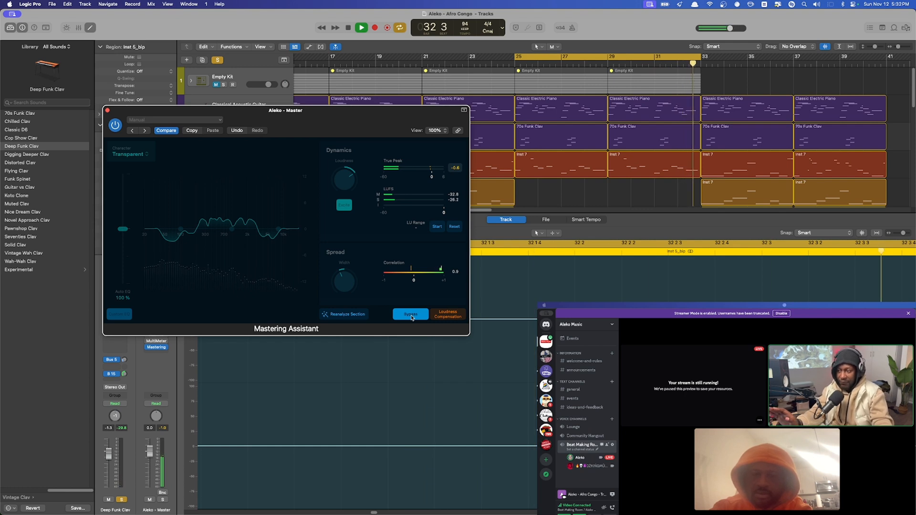
{"action": "left_click", "coordinate": [444, 316]}
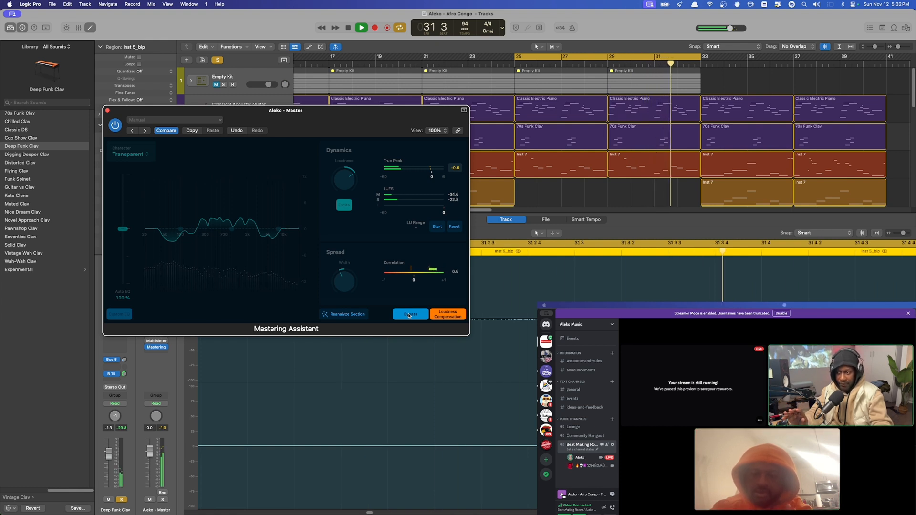
{"action": "left_click", "coordinate": [409, 314]}
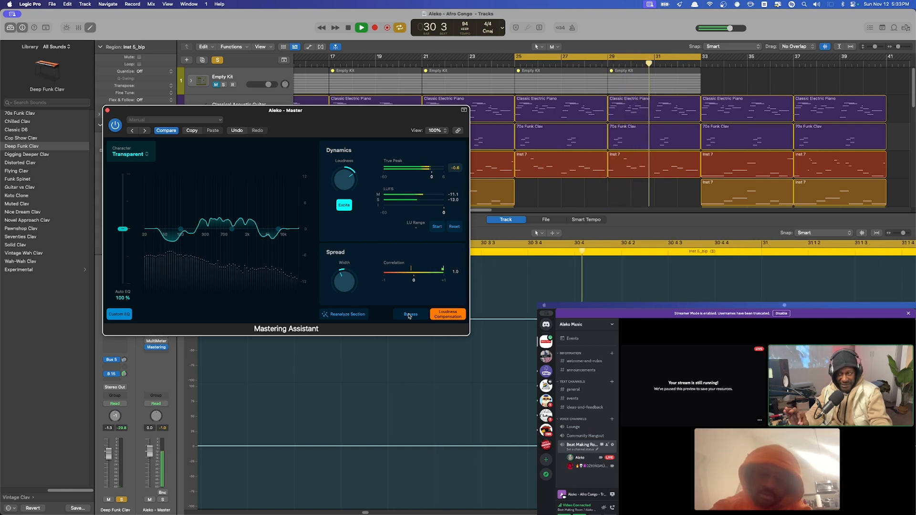
- Compare the bypassed and mastered sound with Loudness Compensation on and off, leave both bypass and compensation off, and stop playback
{"action": "left_click", "coordinate": [408, 315]}
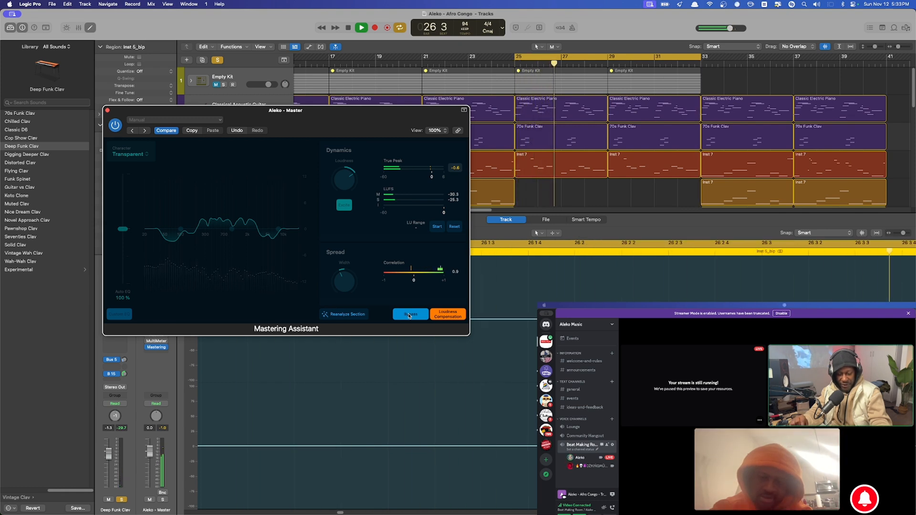
{"action": "left_click", "coordinate": [409, 315]}
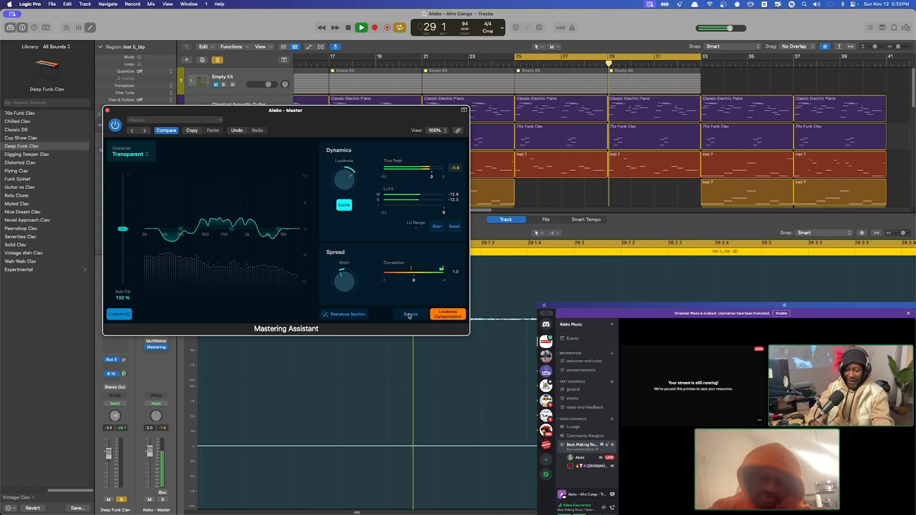
{"action": "left_click", "coordinate": [457, 317]}
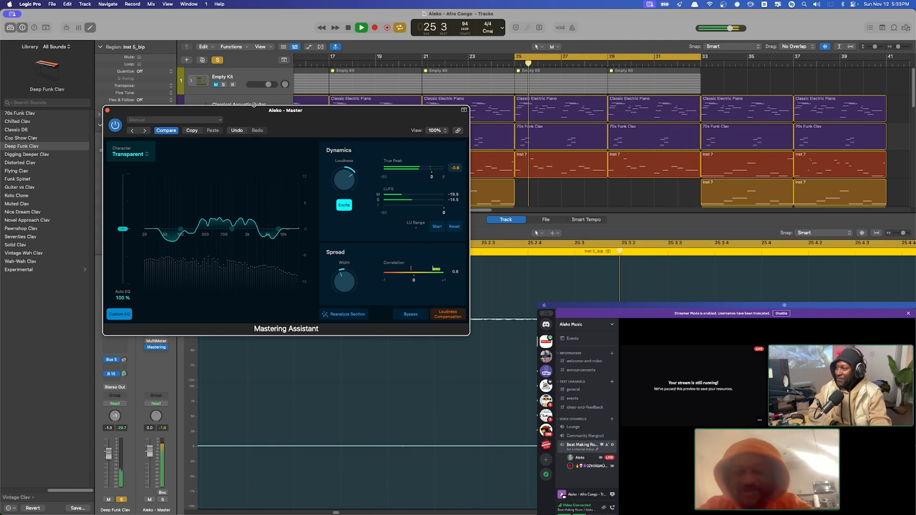
{"action": "left_click", "coordinate": [411, 314]}
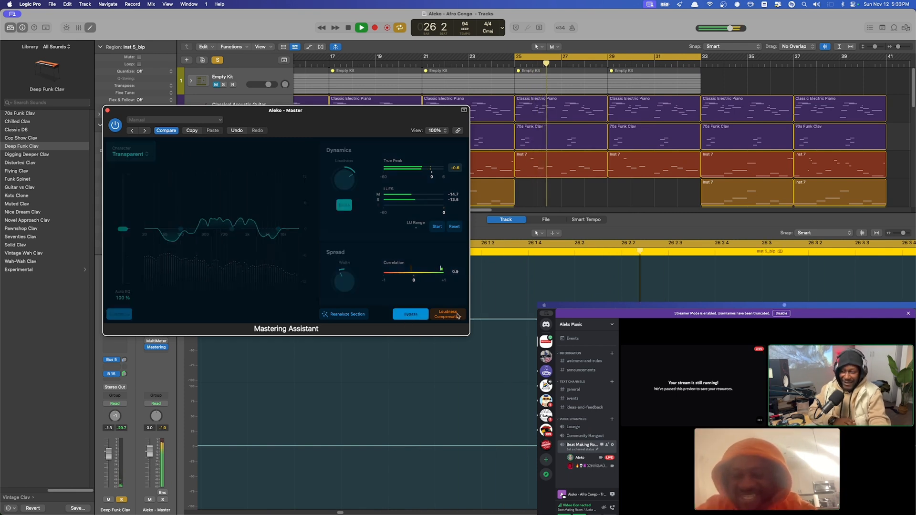
{"action": "left_click", "coordinate": [444, 314]}
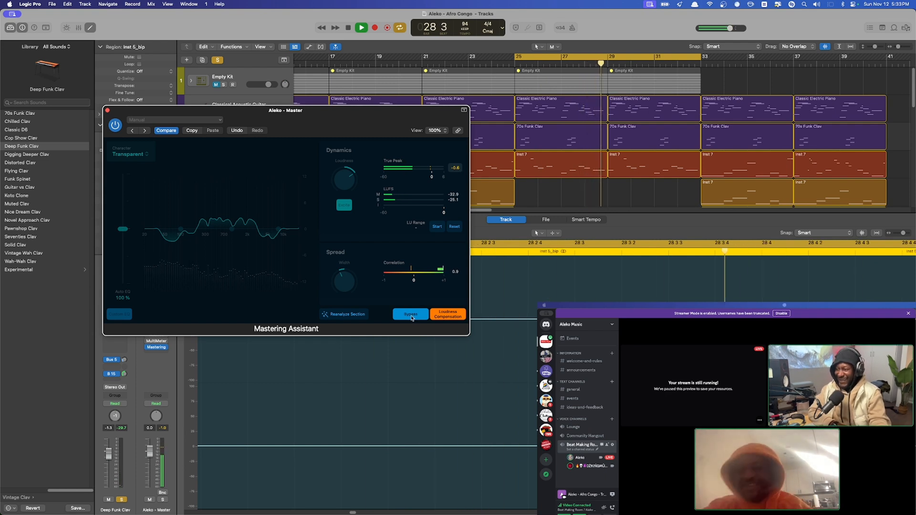
{"action": "left_click", "coordinate": [411, 316]}
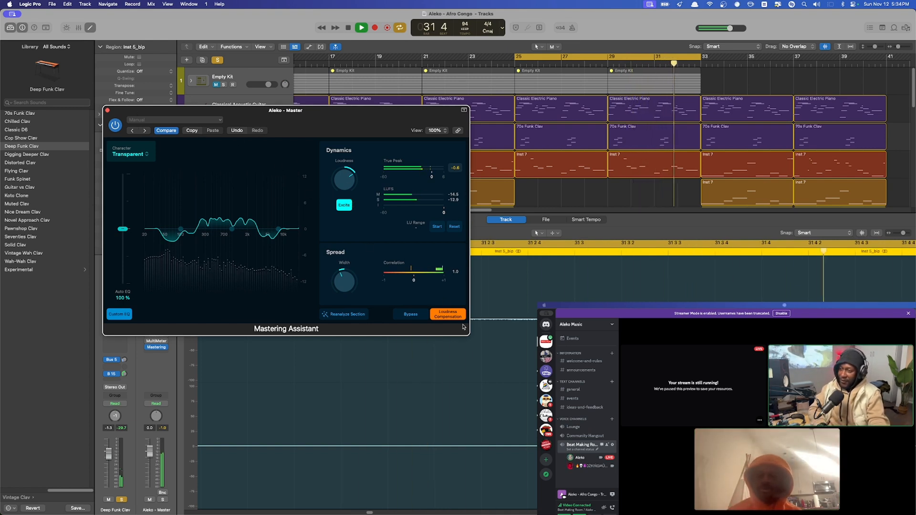
{"action": "key", "text": "space"}
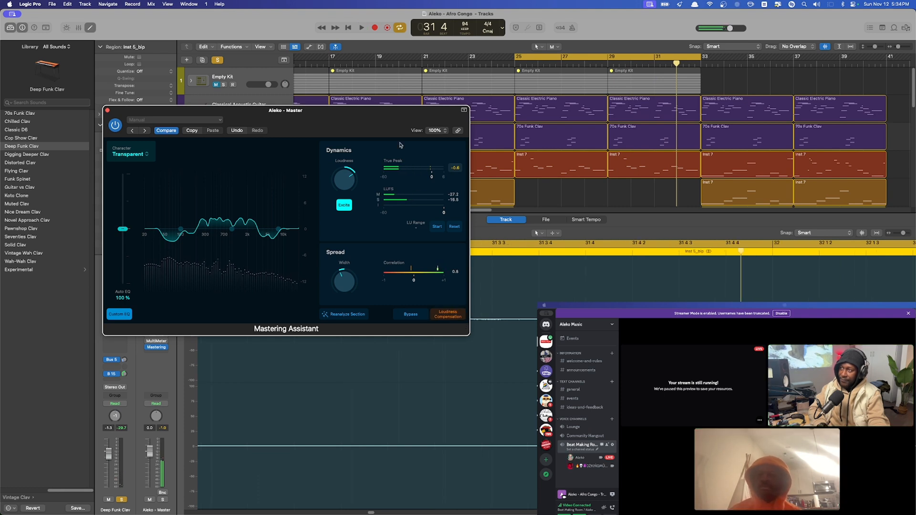
- Turn off cycle mode and play the song from bar 1, closing the Mastering Assistant window
{"action": "left_click", "coordinate": [525, 55]}
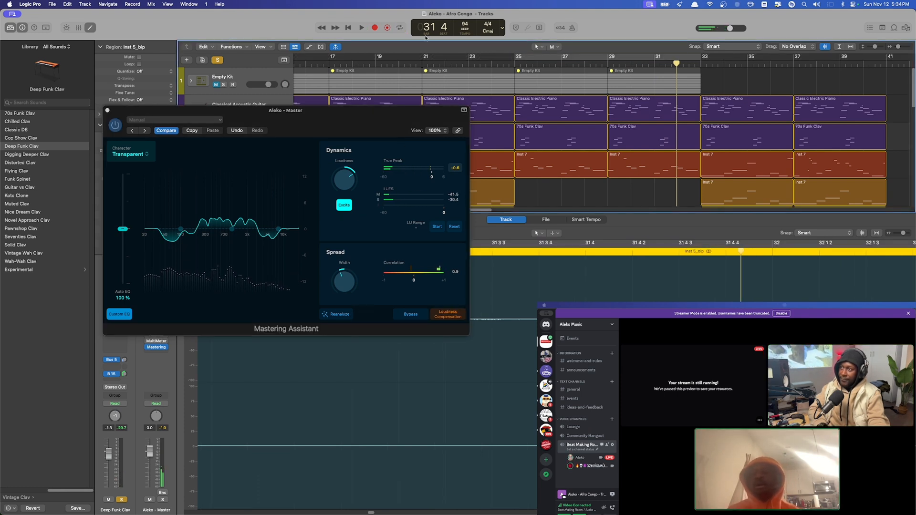
{"action": "left_click", "coordinate": [350, 27]}
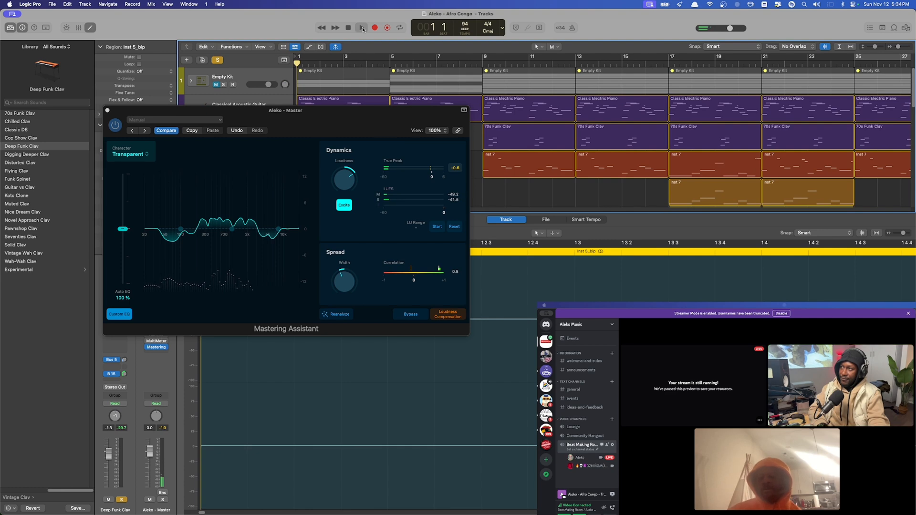
{"action": "left_click", "coordinate": [362, 28]}
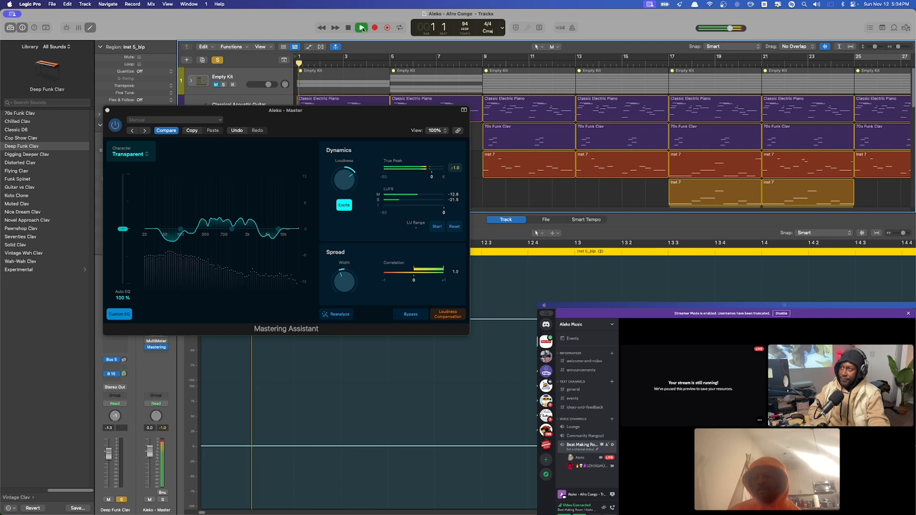
{"action": "left_click", "coordinate": [109, 111]}
- Select the vocal region on the Sing track and hide the audio editor so the track area fills the window
{"action": "scroll", "coordinate": [346, 164], "scroll_direction": "down", "scroll_amount": 3}
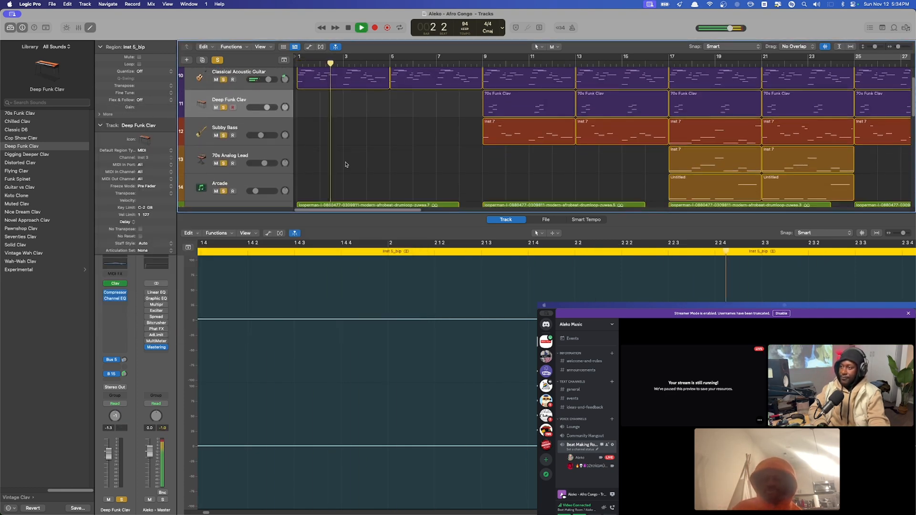
{"action": "scroll", "coordinate": [345, 165], "scroll_direction": "down", "scroll_amount": 3}
{"action": "scroll", "coordinate": [346, 164], "scroll_direction": "down", "scroll_amount": 2}
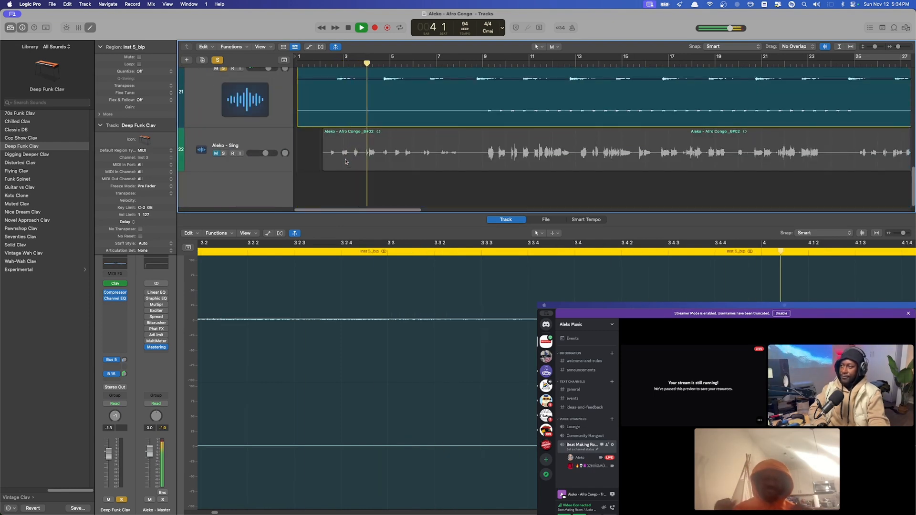
{"action": "left_click", "coordinate": [346, 162]}
{"action": "scroll", "coordinate": [346, 161], "scroll_direction": "up", "scroll_amount": 5}
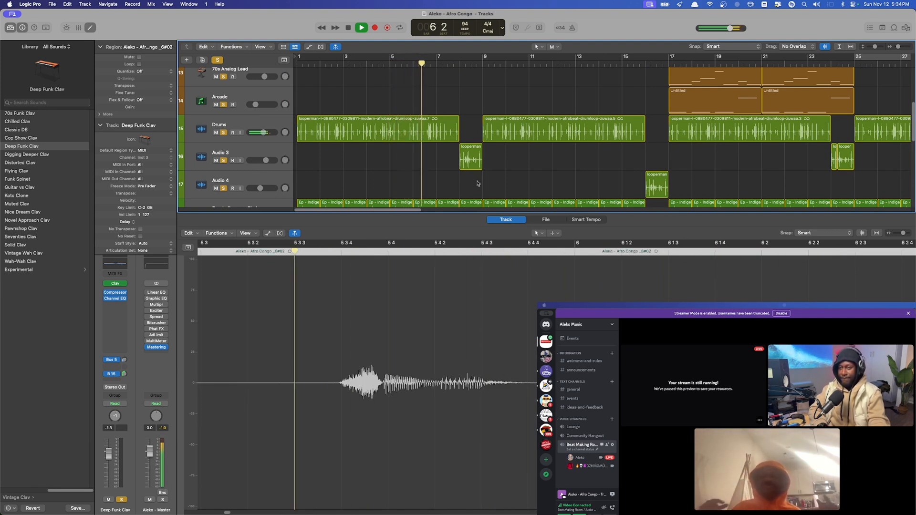
{"action": "left_click", "coordinate": [91, 28]}
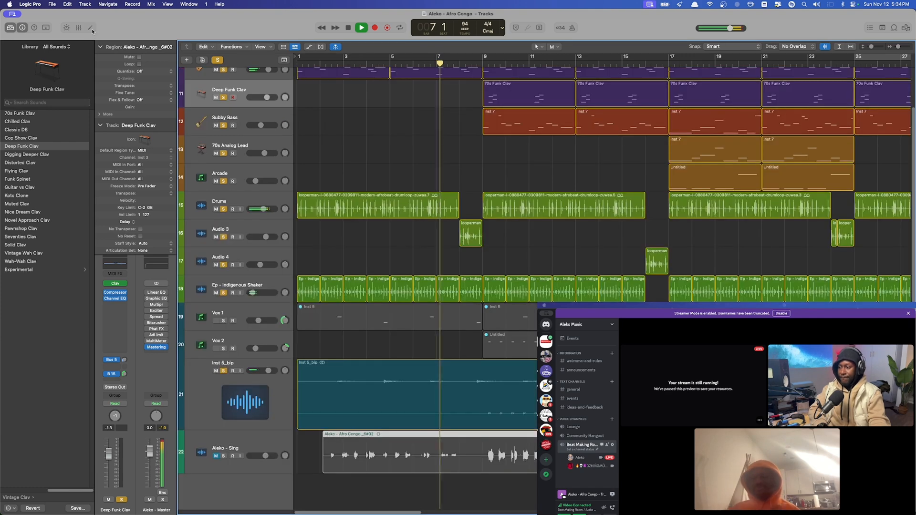
{"action": "scroll", "coordinate": [528, 201], "scroll_direction": "up", "scroll_amount": 3}
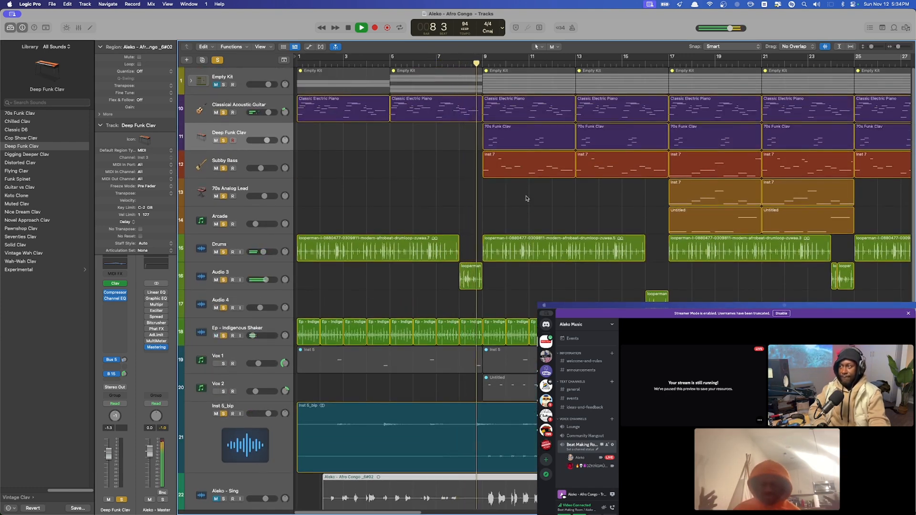
- Review the individual drum tracks inside the Empty Kit stack during playback, collapse the stack, and stop the song
{"action": "left_click", "coordinate": [191, 81]}
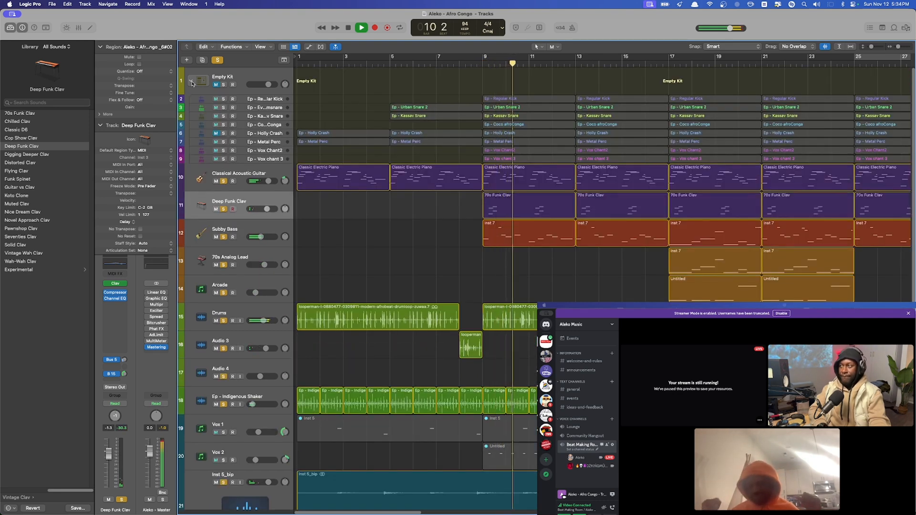
{"action": "left_click", "coordinate": [191, 81]}
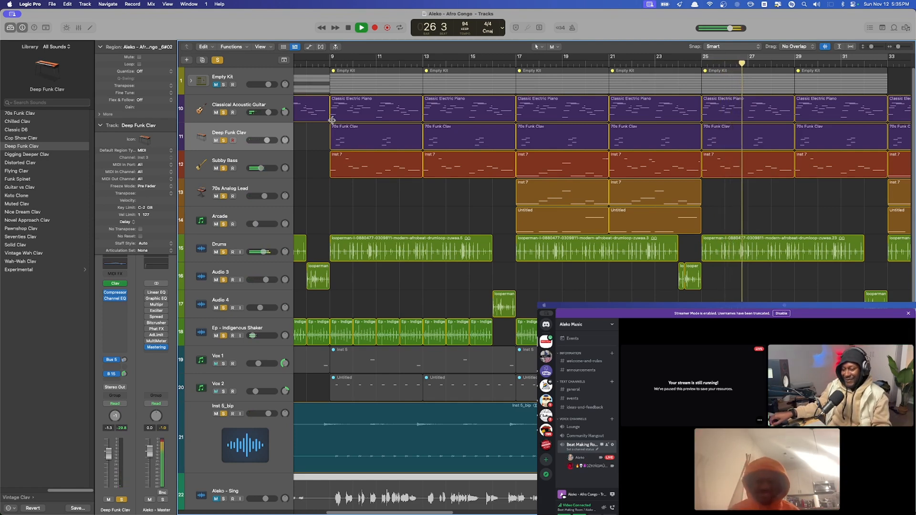
{"action": "key", "text": "space"}
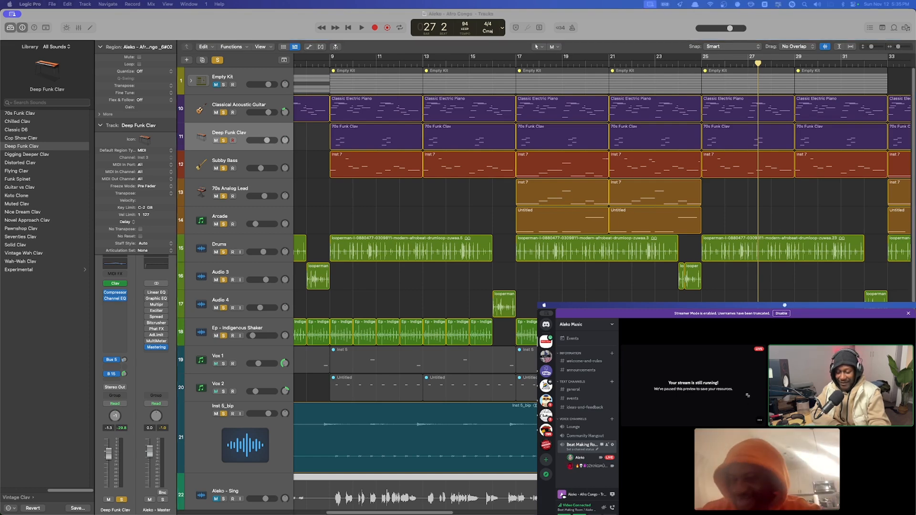
{"action": "left_click_drag", "start_coordinate": [746, 396], "coordinate": [183, 80]}
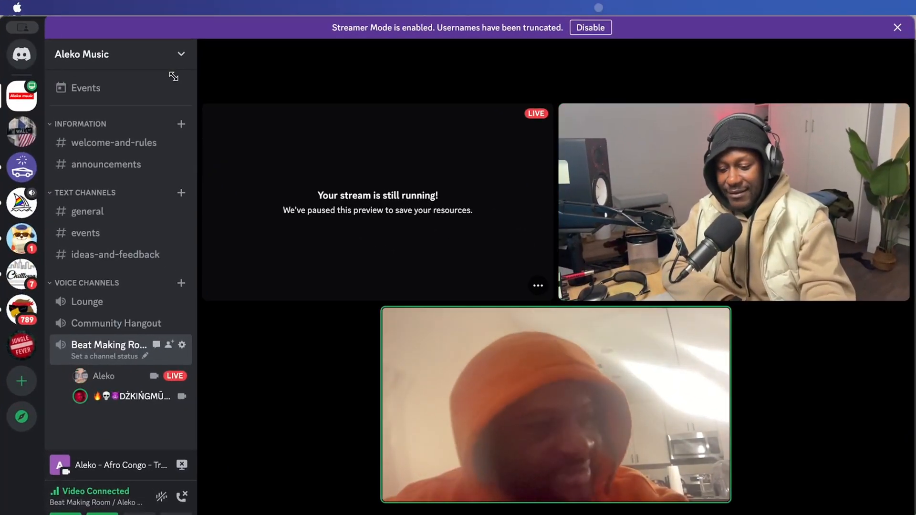